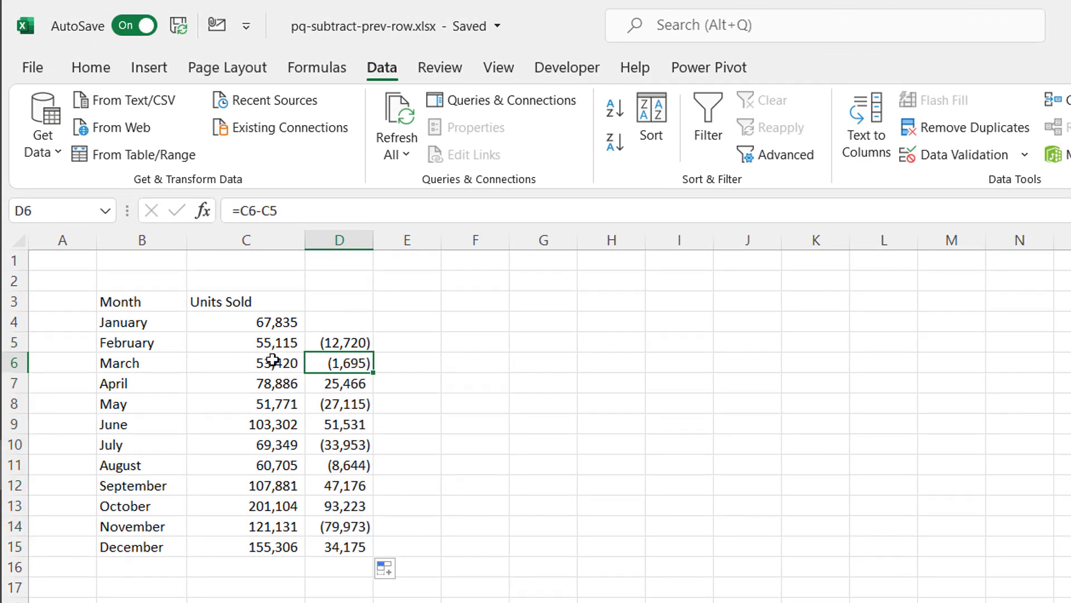
Step: Create a PivotTable from the raw sales data on a new worksheet
left_click(274, 361)
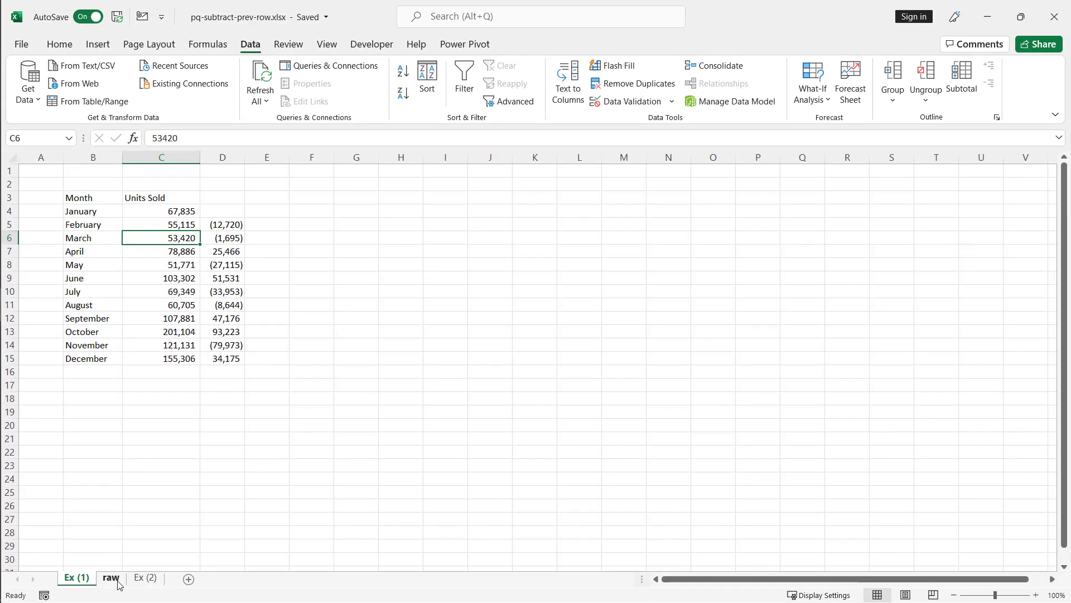
left_click(111, 578)
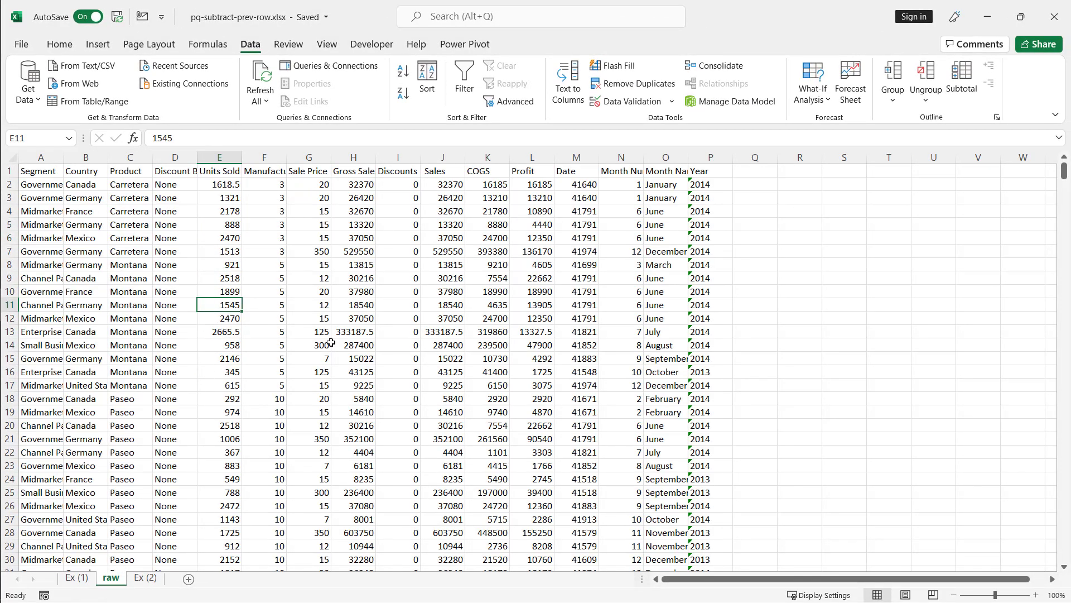
left_click(84, 578)
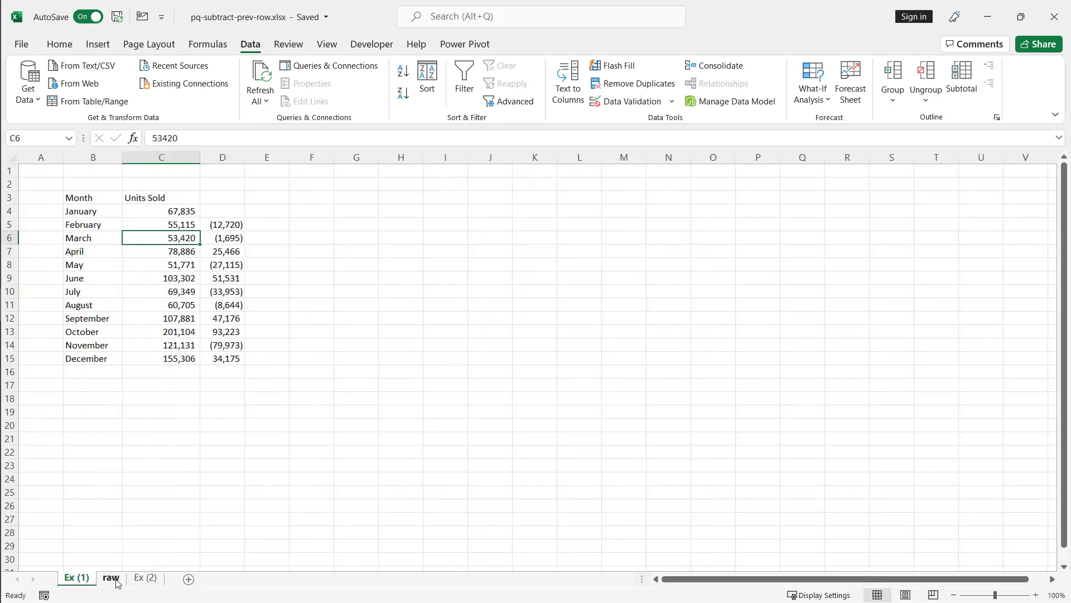
left_click(112, 578)
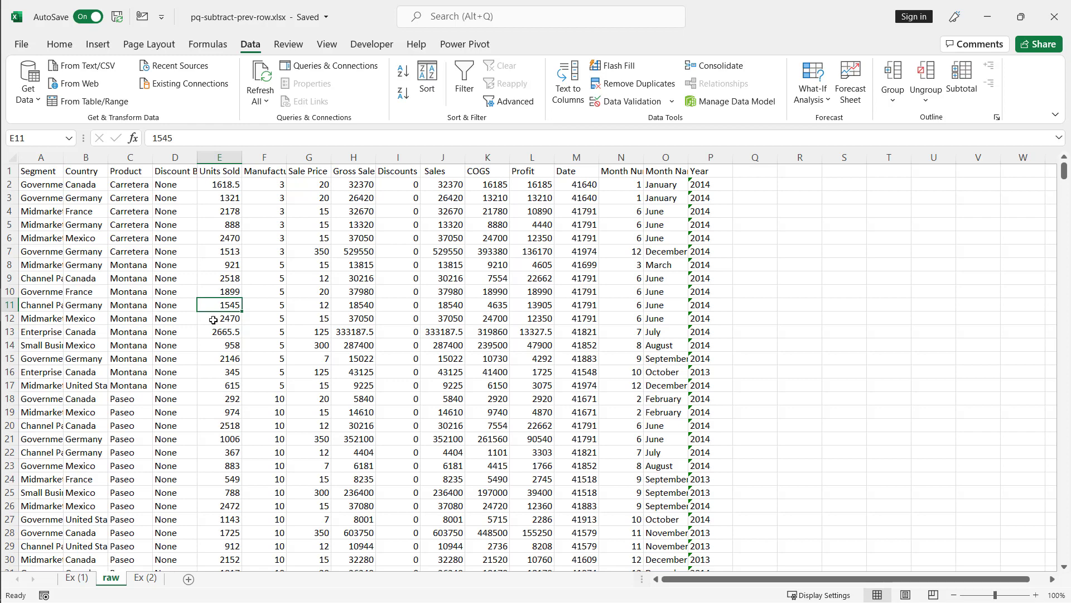
left_click(98, 44)
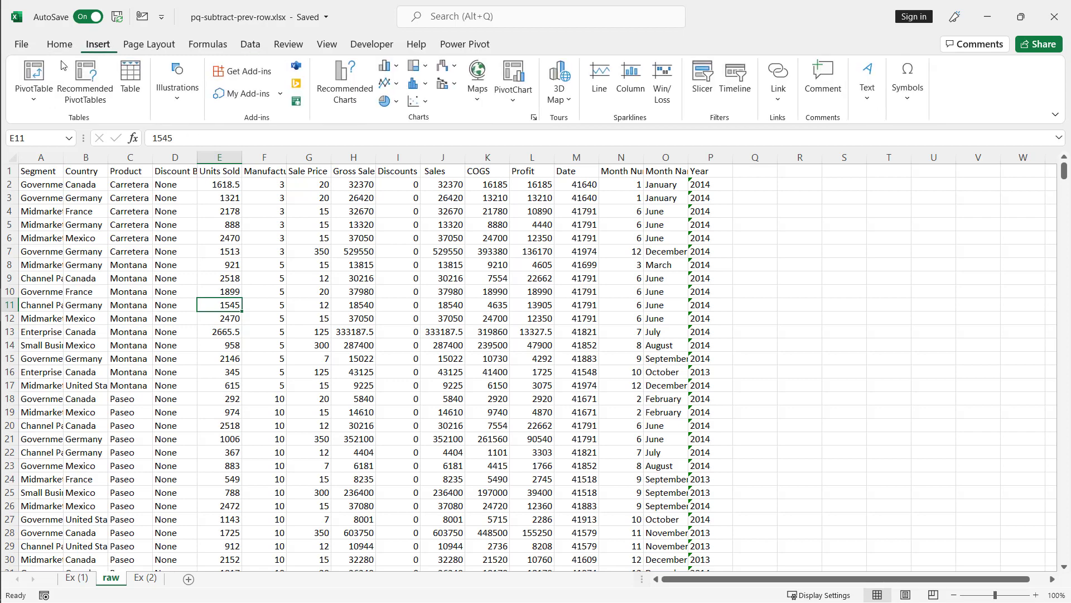
left_click(34, 78)
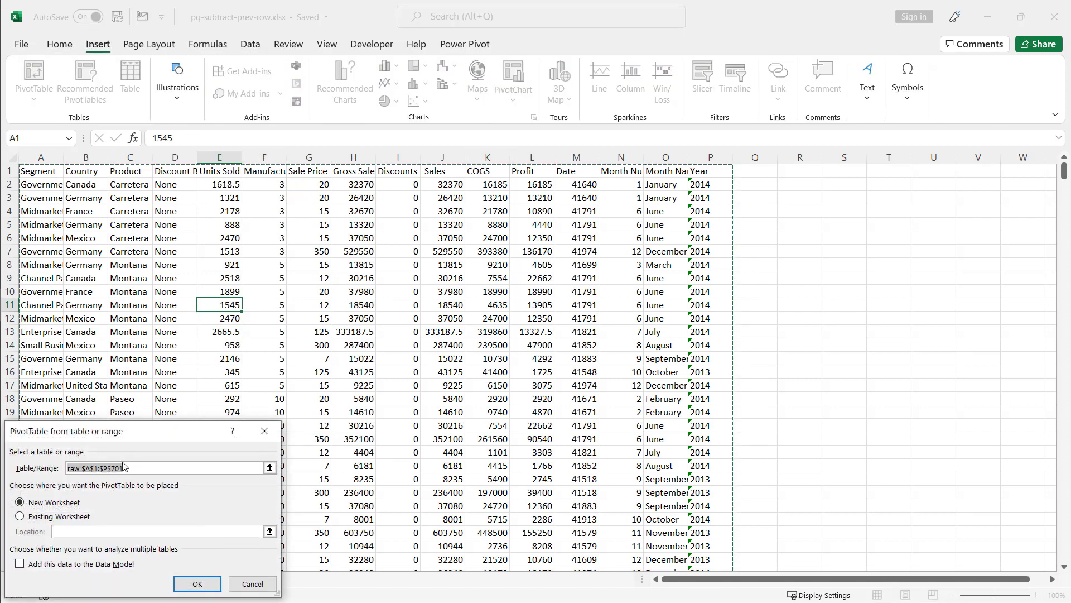
left_click(210, 578)
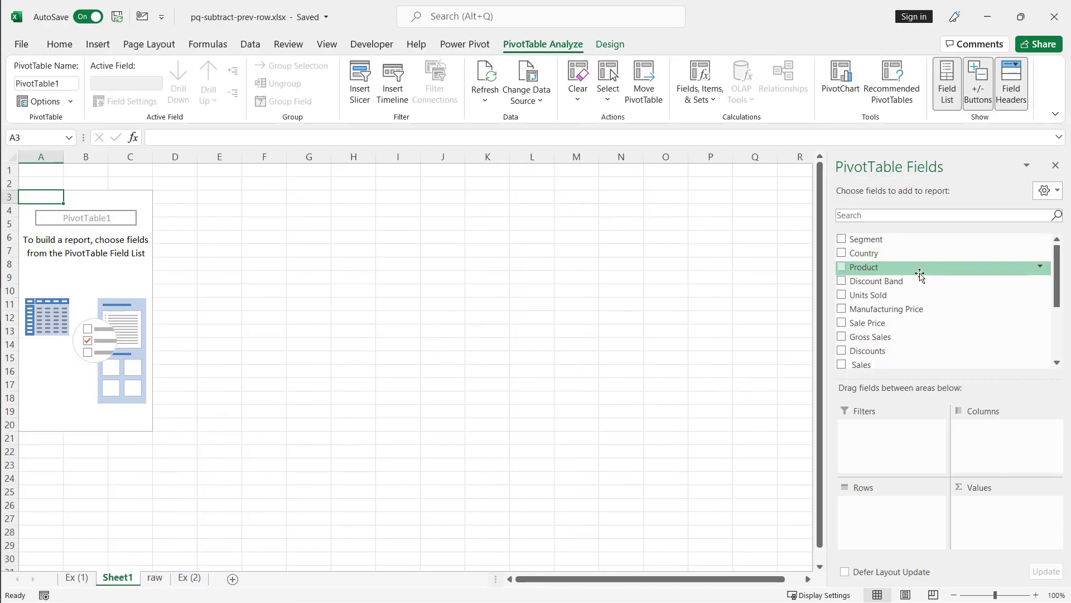
Step: Add Units Sold to the values and Month Name to the rows of the PivotTable
left_click_drag(921, 294, 1013, 511)
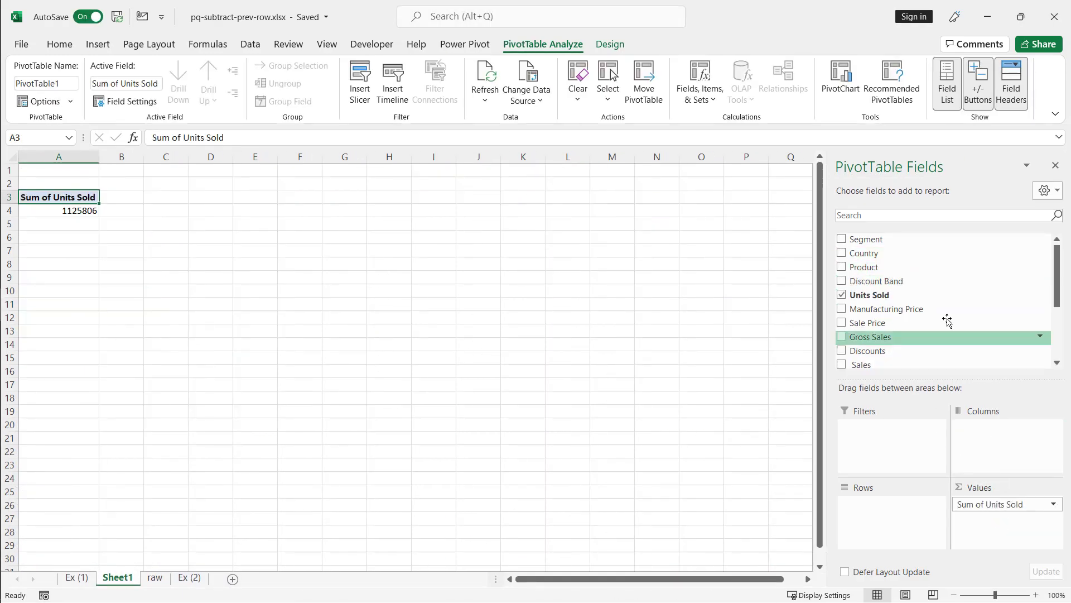
scroll(947, 311, "down", 3)
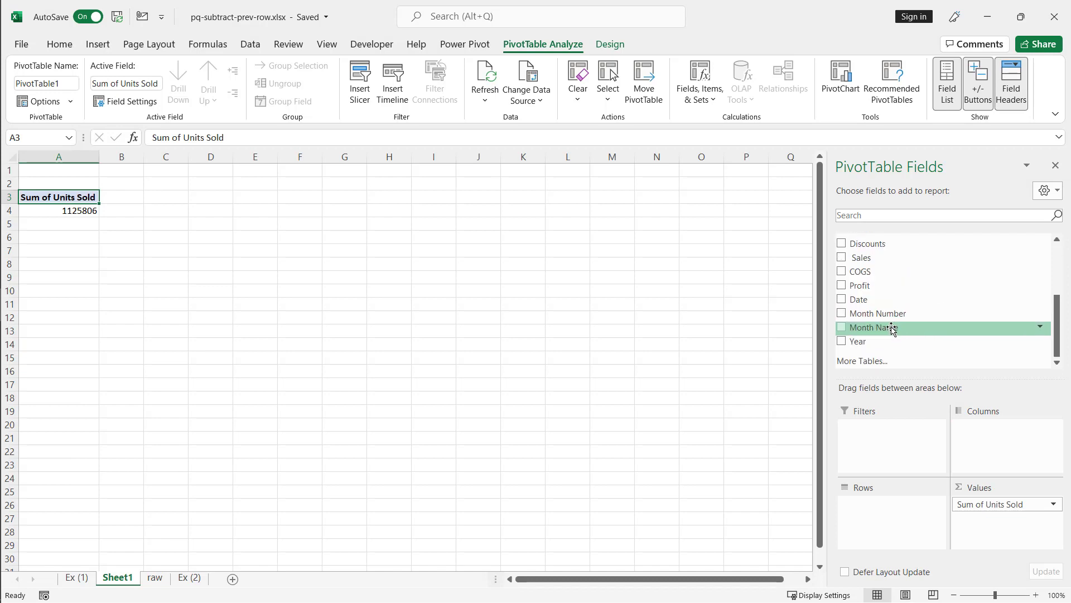
left_click_drag(892, 328, 890, 519)
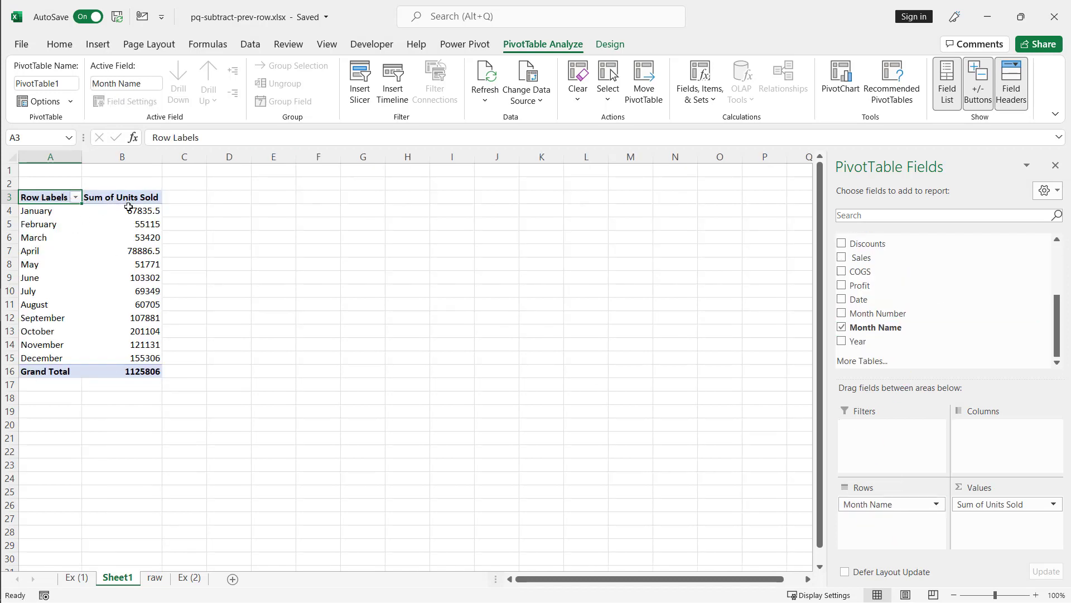
mouse_move(148, 210)
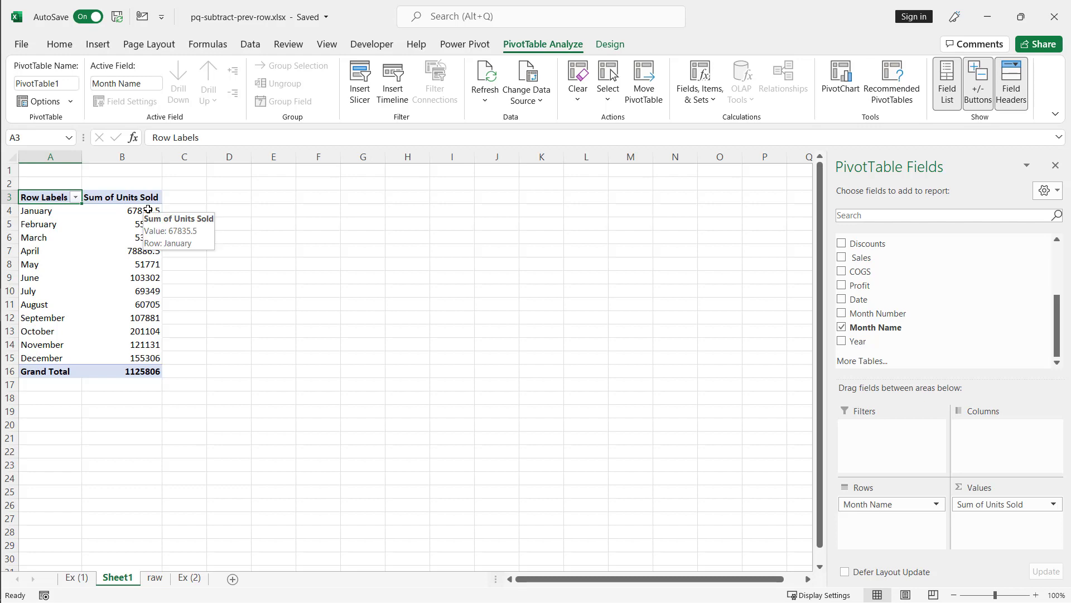
Step: Add Units Sold to the PivotTable values a second time
left_click(78, 578)
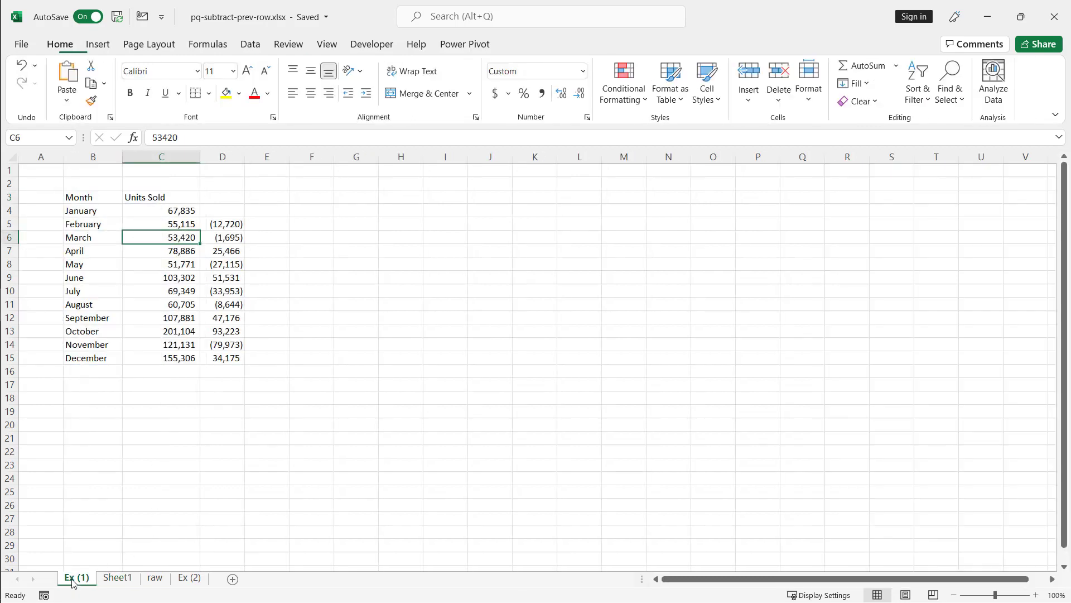
left_click(116, 578)
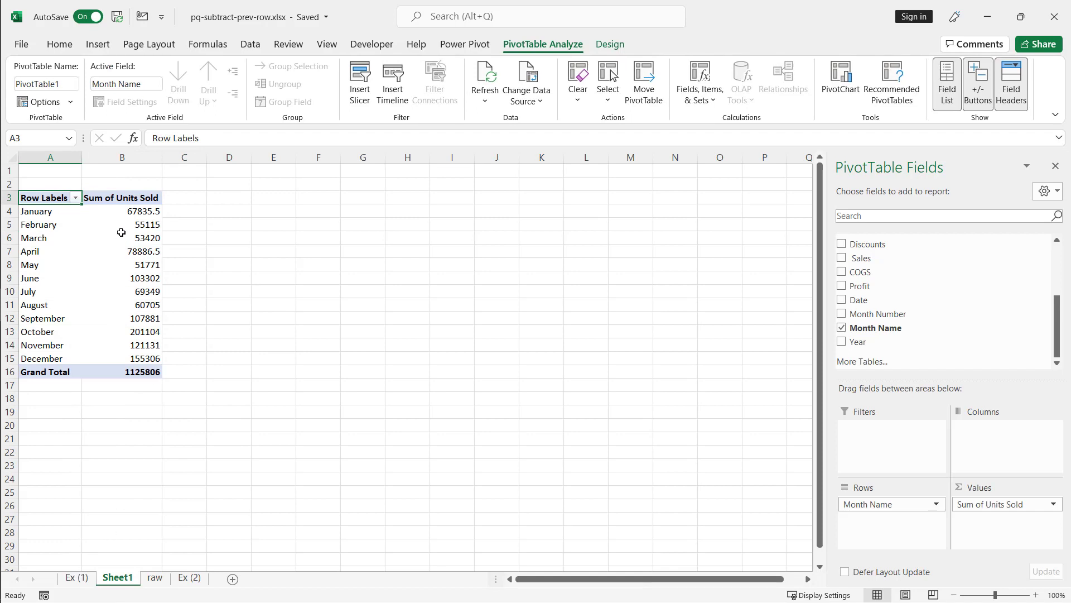
scroll(938, 287, "up", 3)
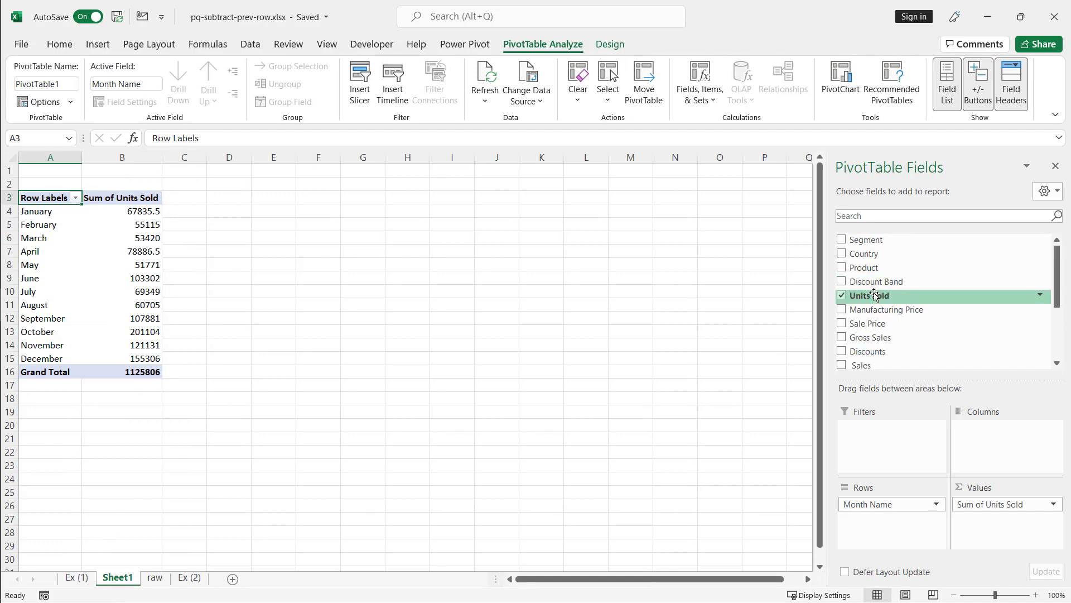
left_click_drag(875, 296, 985, 530)
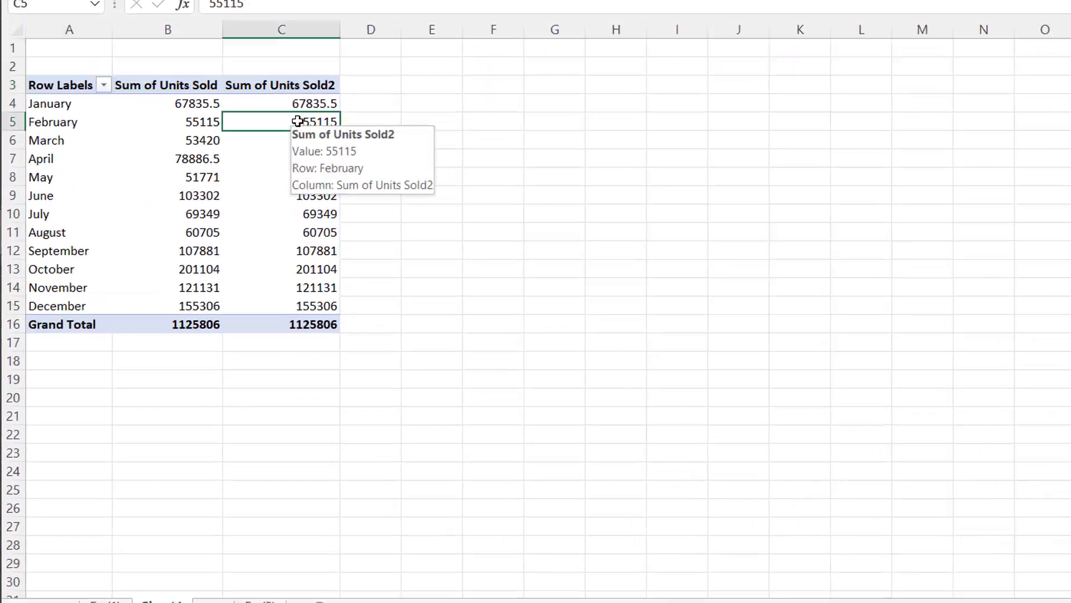
Step: Show the second Units Sold field as Difference From the (previous) item of Month Name
right_click(216, 224)
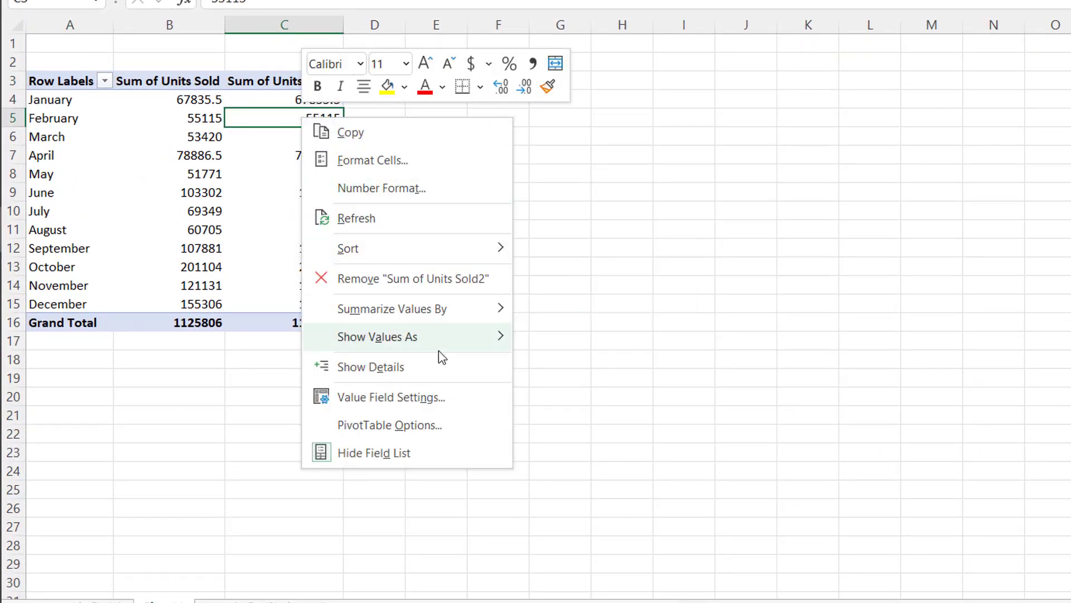
mouse_move(490, 340)
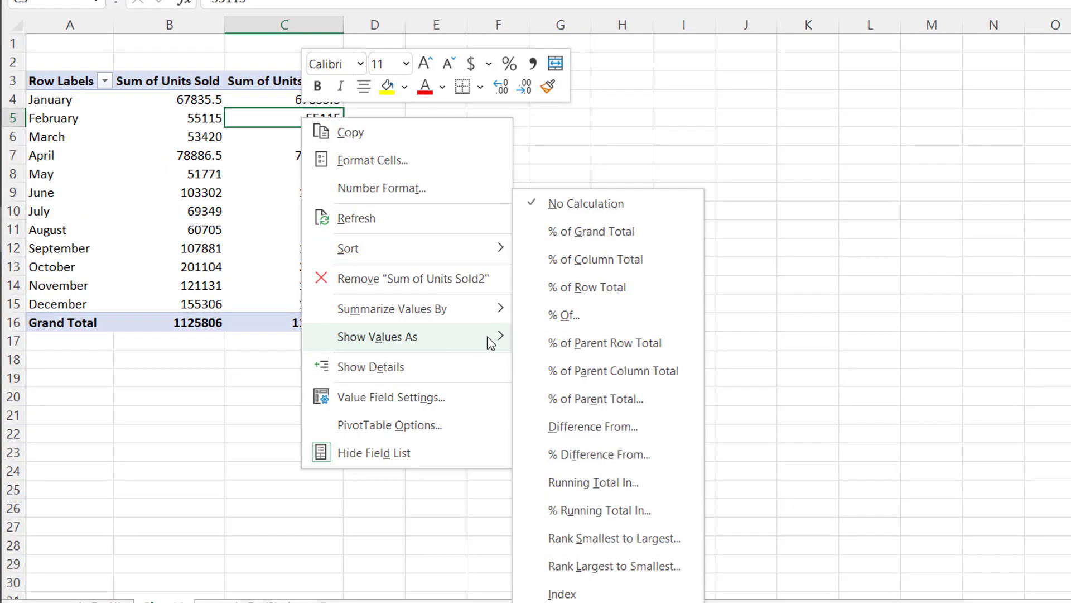
left_click(658, 426)
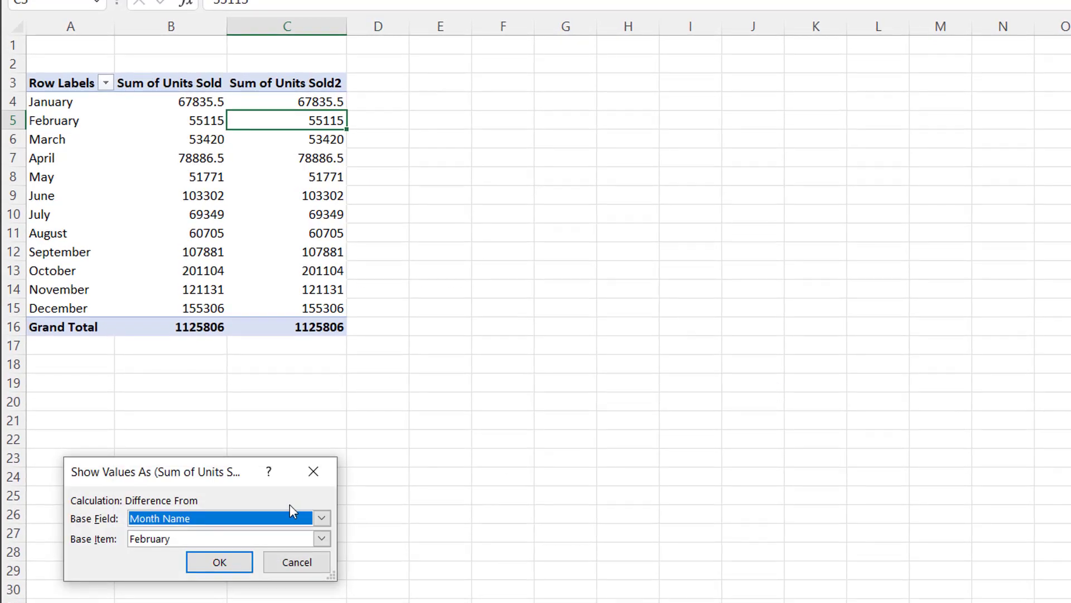
left_click(321, 538)
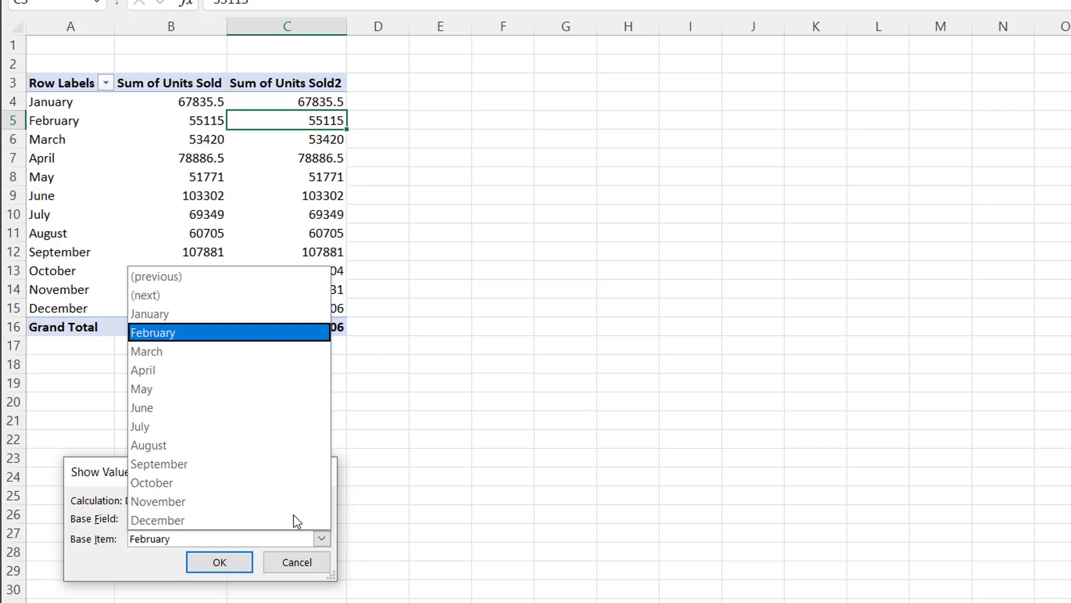
left_click(228, 278)
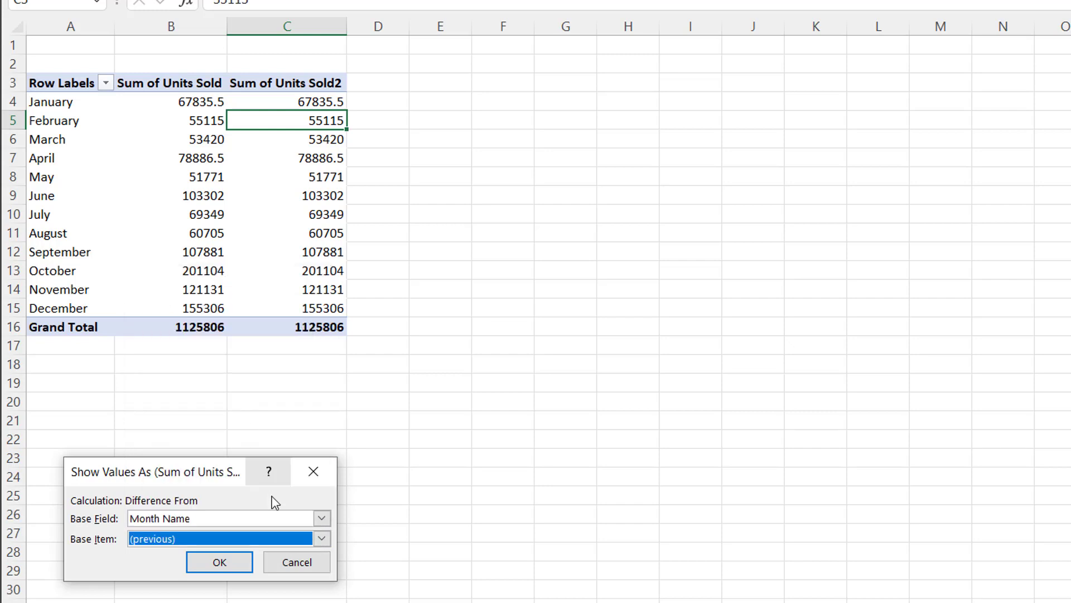
left_click(219, 562)
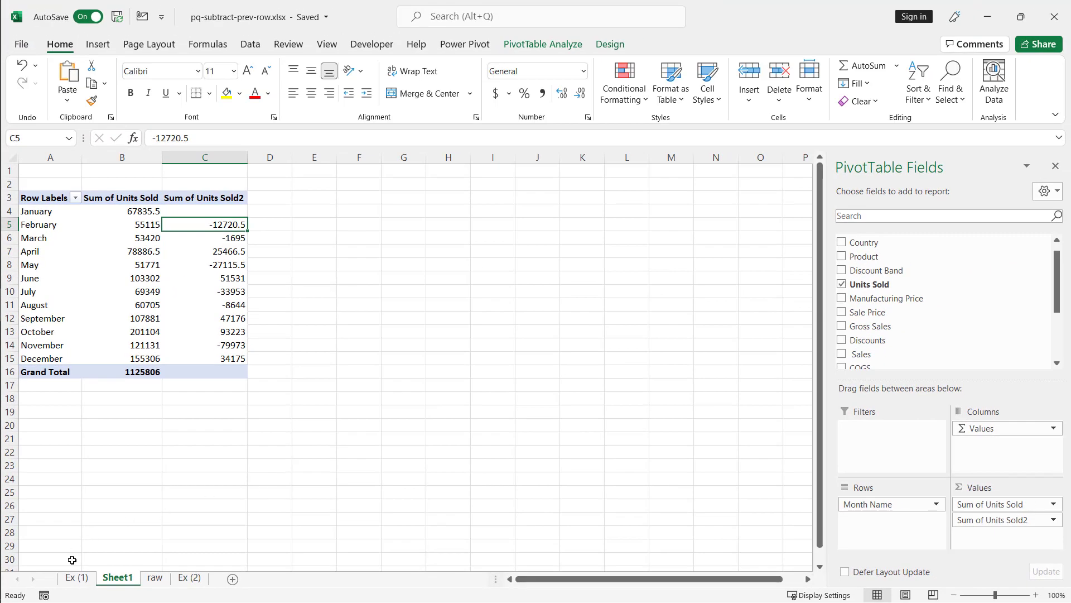
Step: Copy the Month and Units Sold range from Ex (1) and paste it at B3 on Ex (2)
left_click(77, 578)
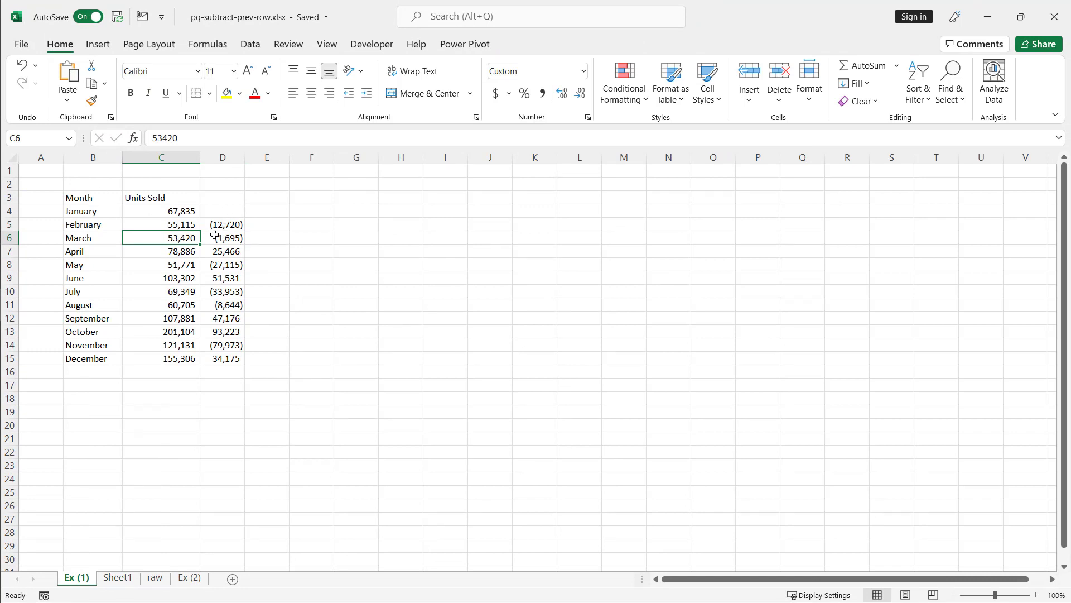
left_click_drag(100, 195, 190, 353)
key("ctrl+c")
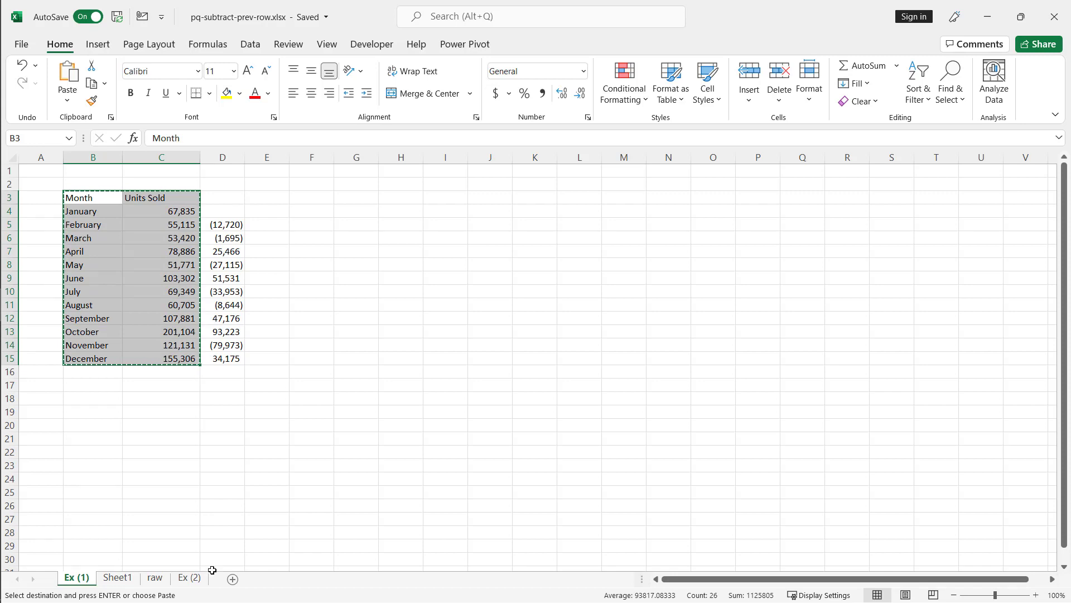
left_click(195, 580)
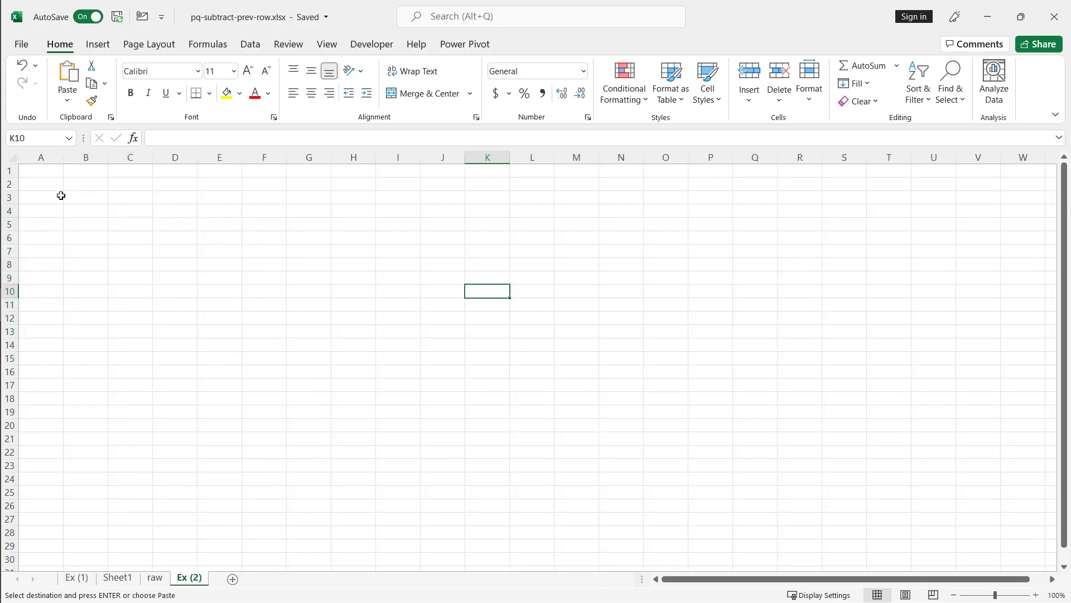
left_click(80, 201)
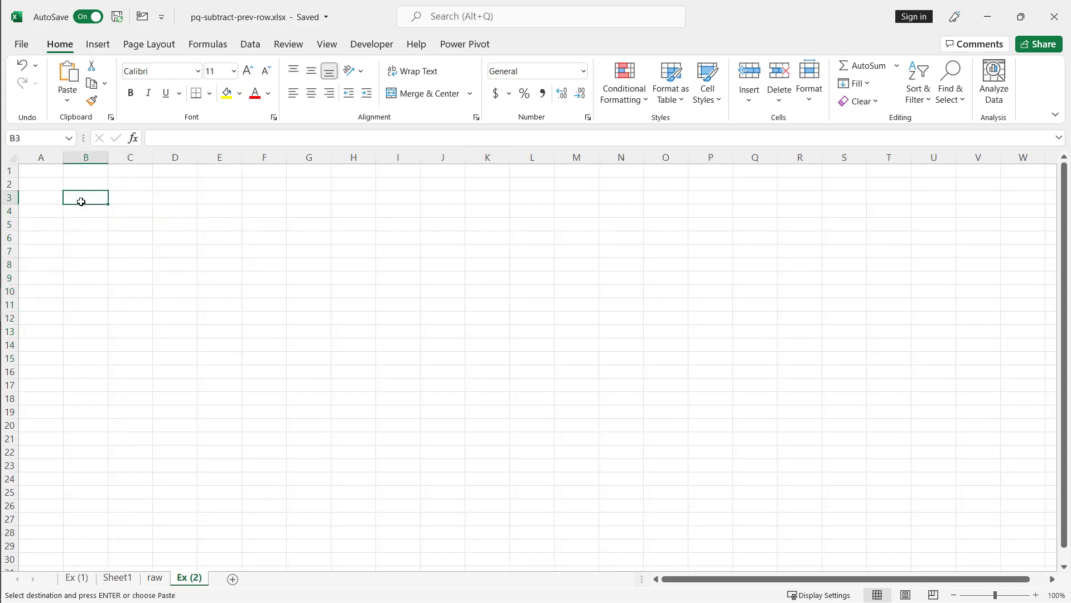
key("ctrl+v")
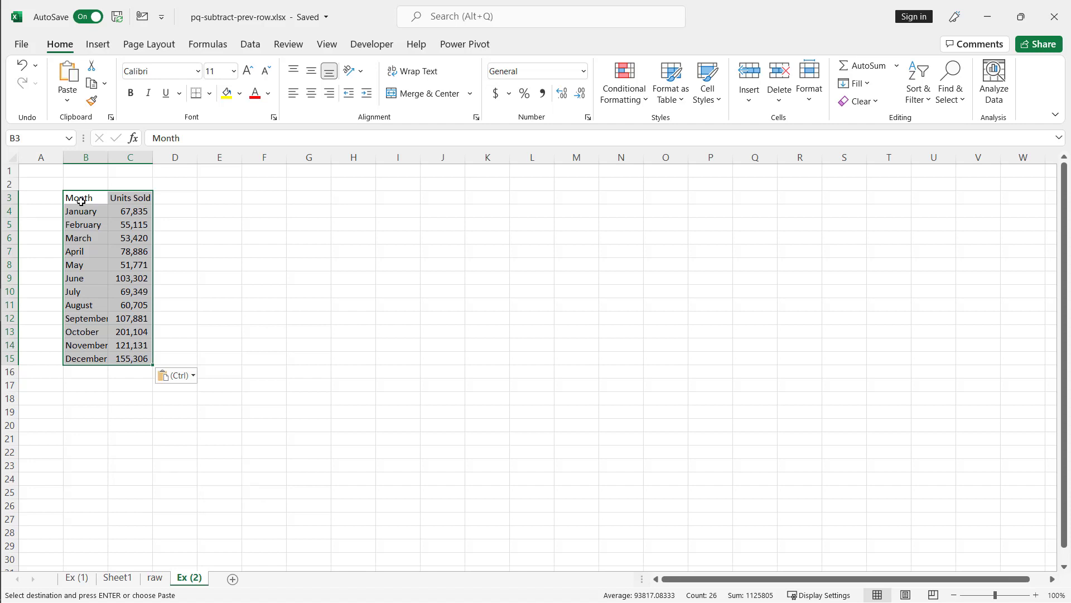
Step: Format the pasted range as a table with headers and open it in the Power Query Editor
key("ctrl+t")
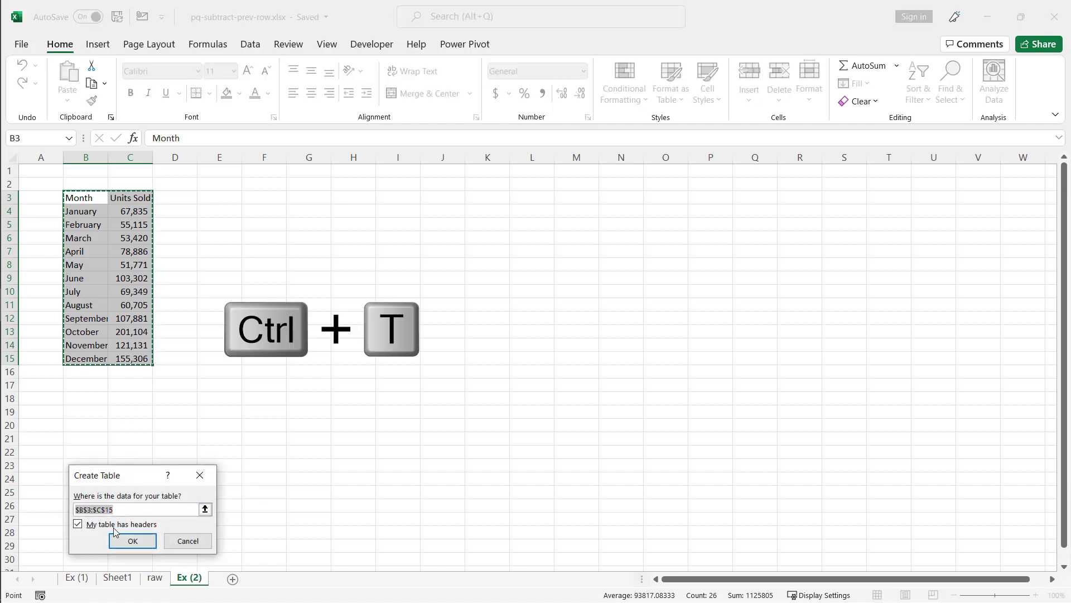
left_click(131, 541)
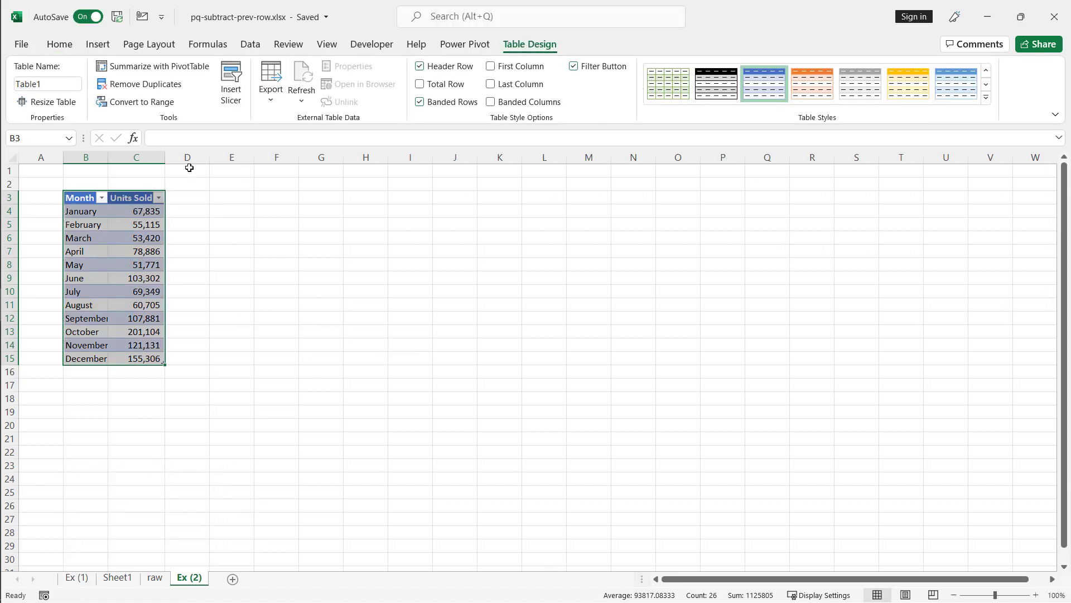
left_click(252, 44)
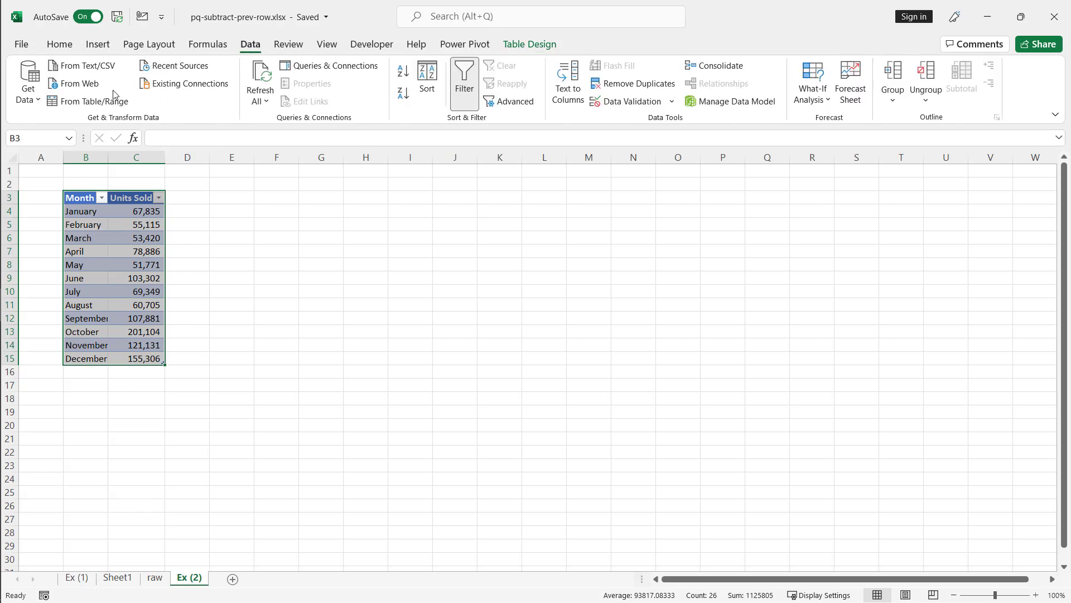
left_click(95, 101)
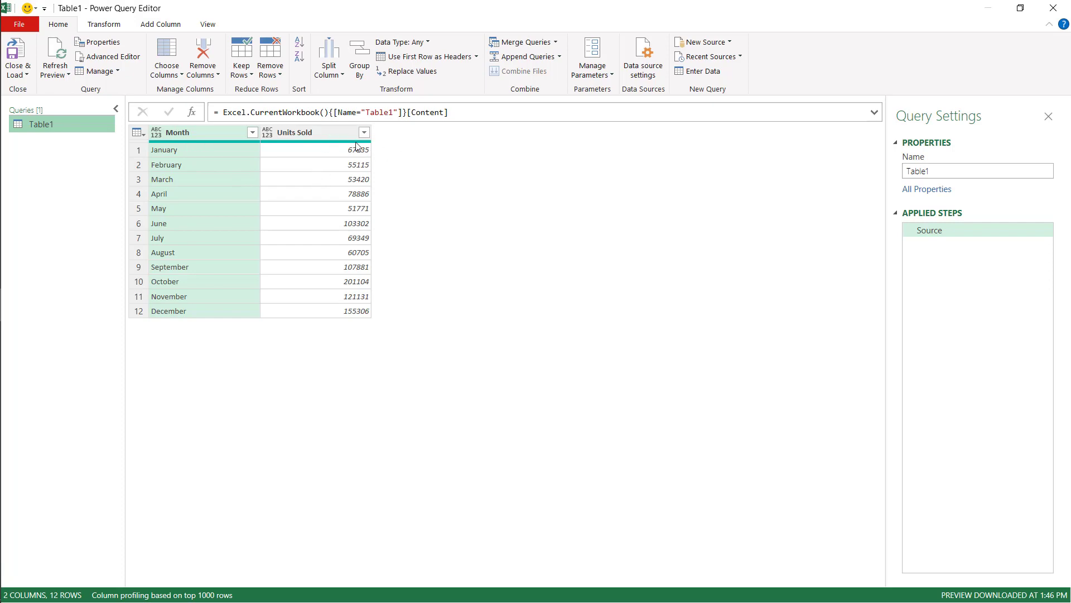
Step: Add two index columns to the query, one starting from 0 and one starting from 1
left_click(333, 140)
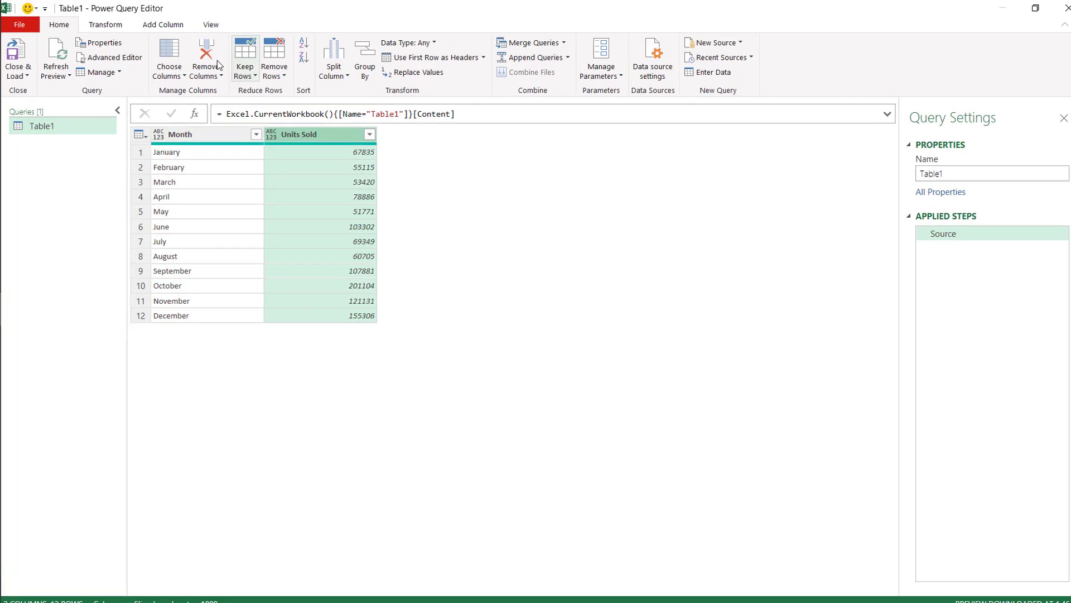
left_click(159, 24)
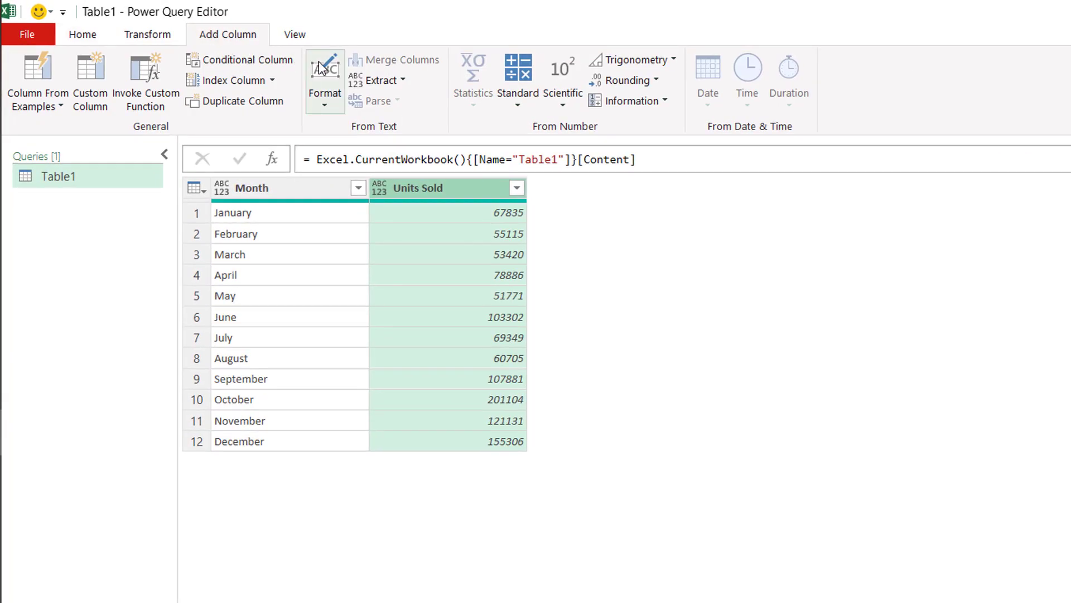
left_click(273, 81)
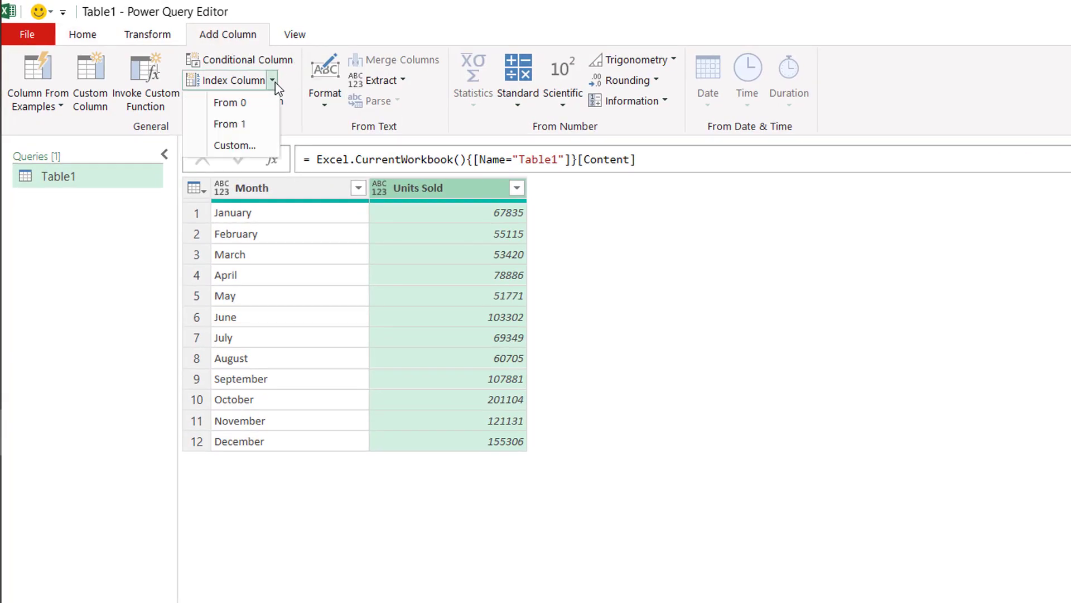
left_click(254, 106)
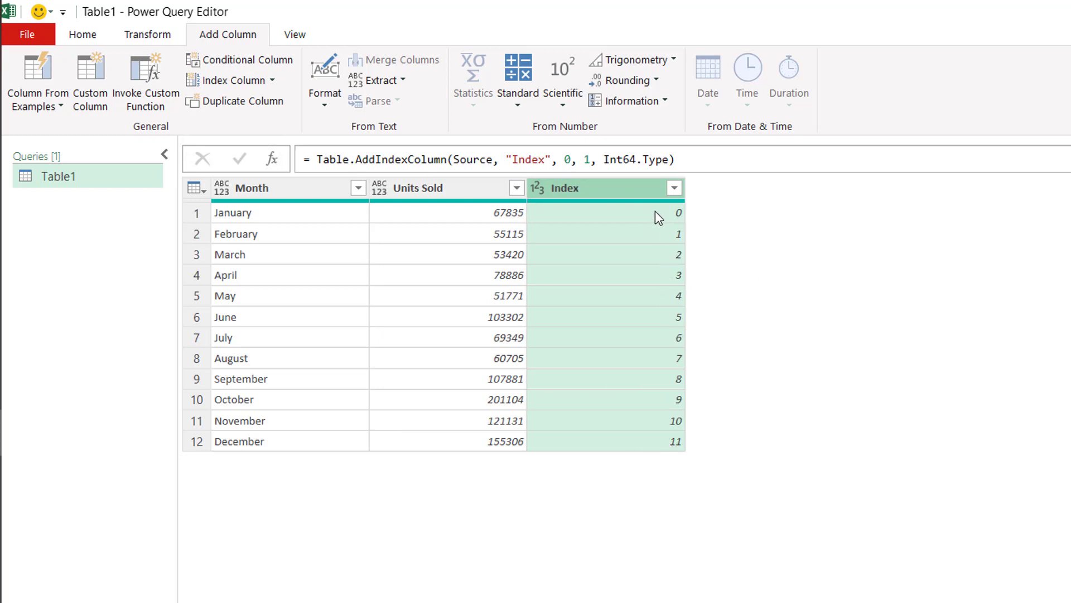
left_click(273, 81)
left_click(248, 124)
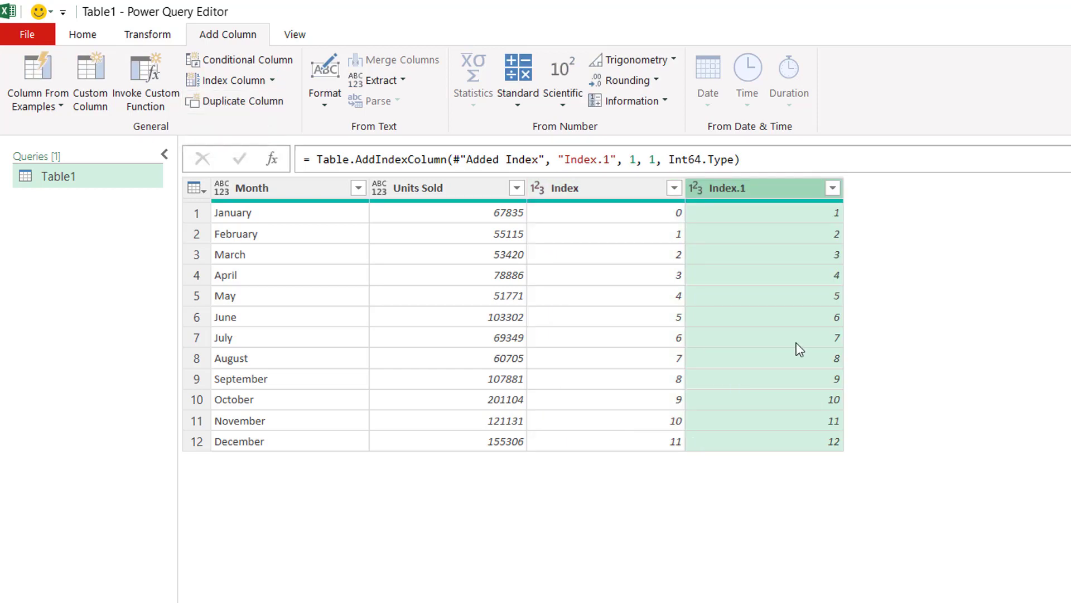
Step: Merge the query with itself as a left outer join, matching Index in the first table to Index.1 in the second
left_click(96, 183)
left_click(84, 34)
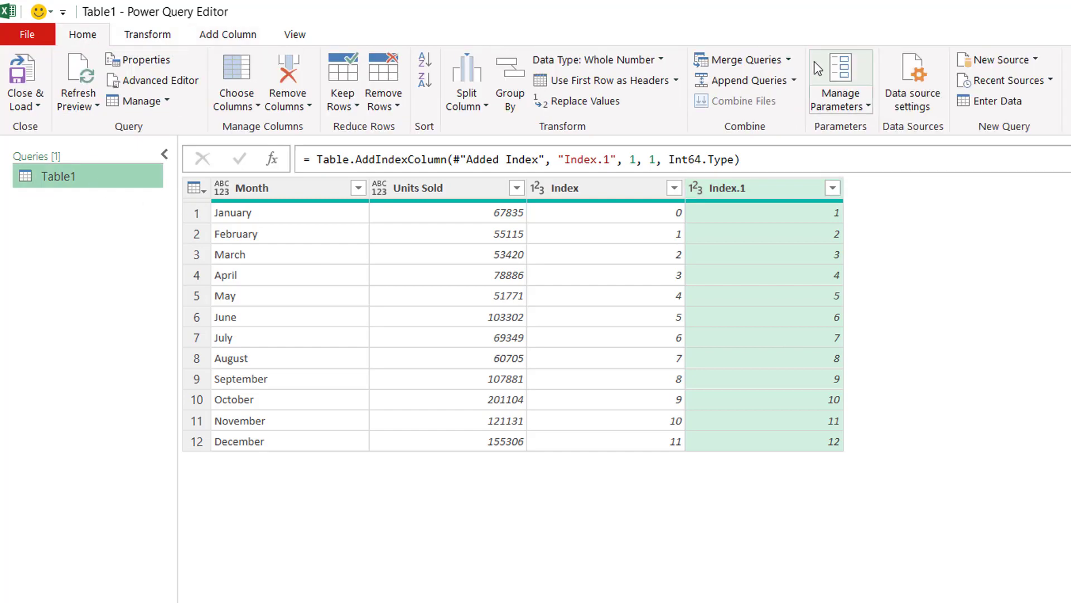
left_click(789, 61)
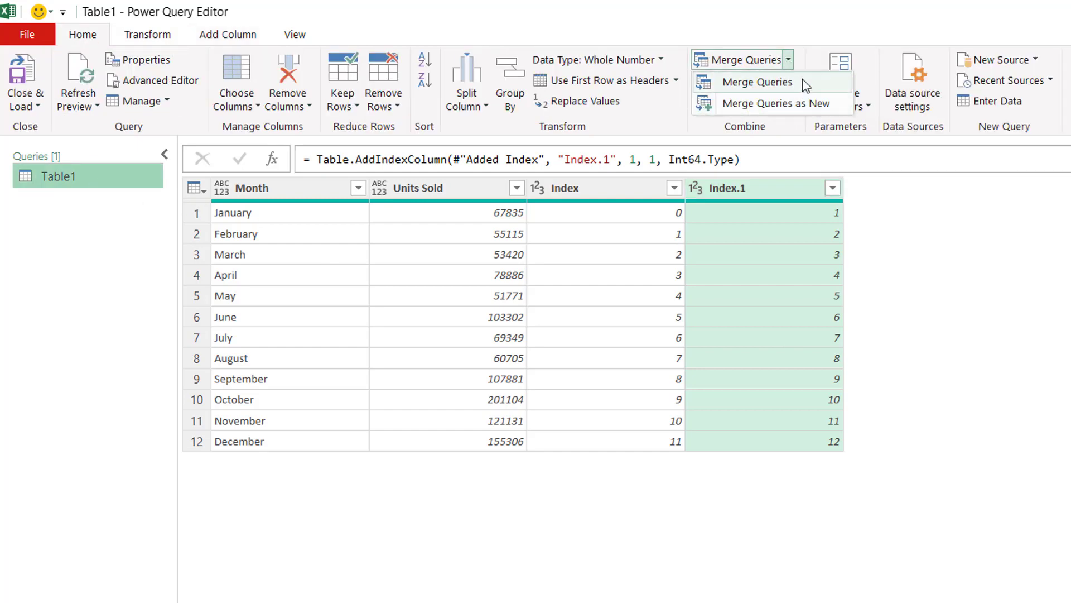
left_click(784, 83)
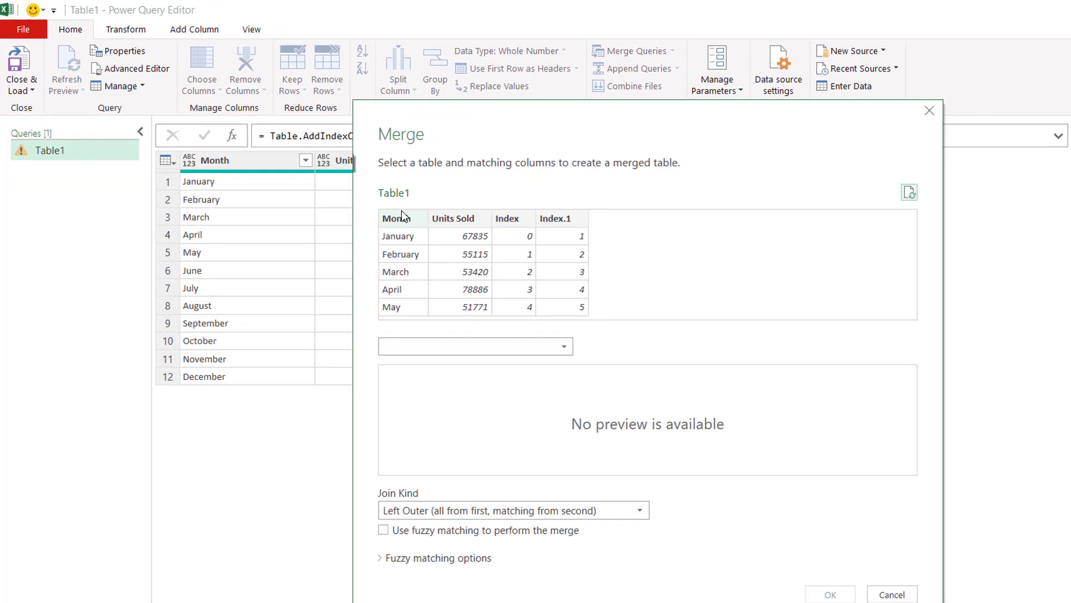
left_click(543, 346)
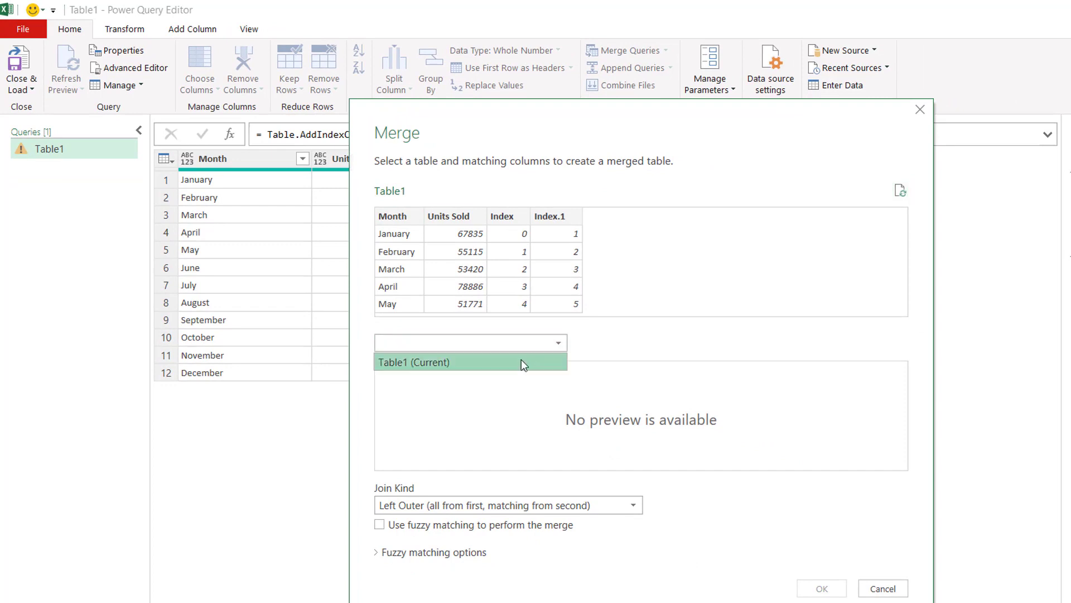
left_click(521, 359)
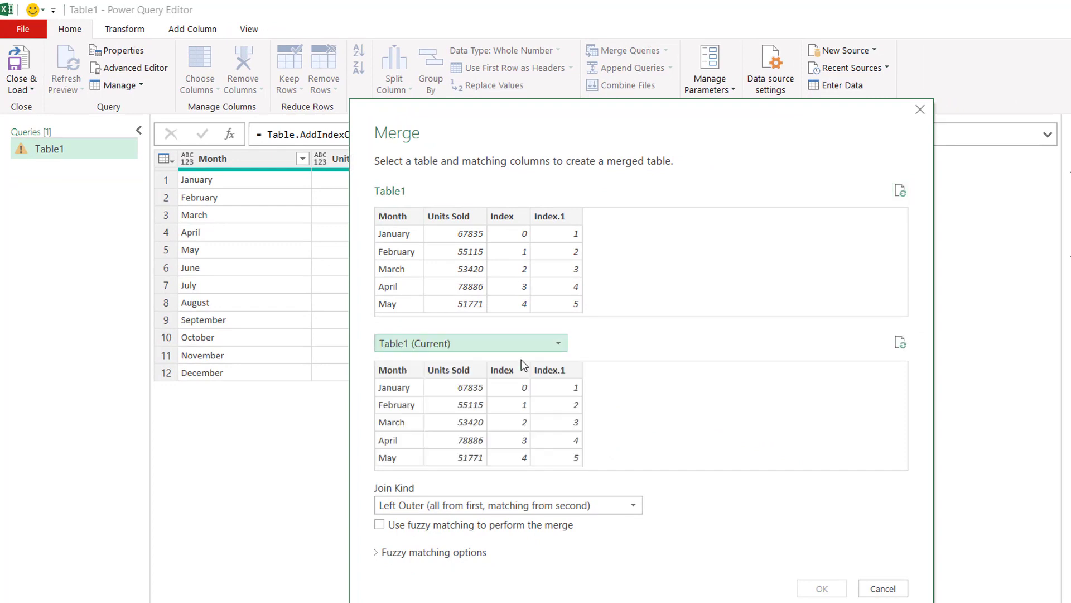
left_click(508, 215)
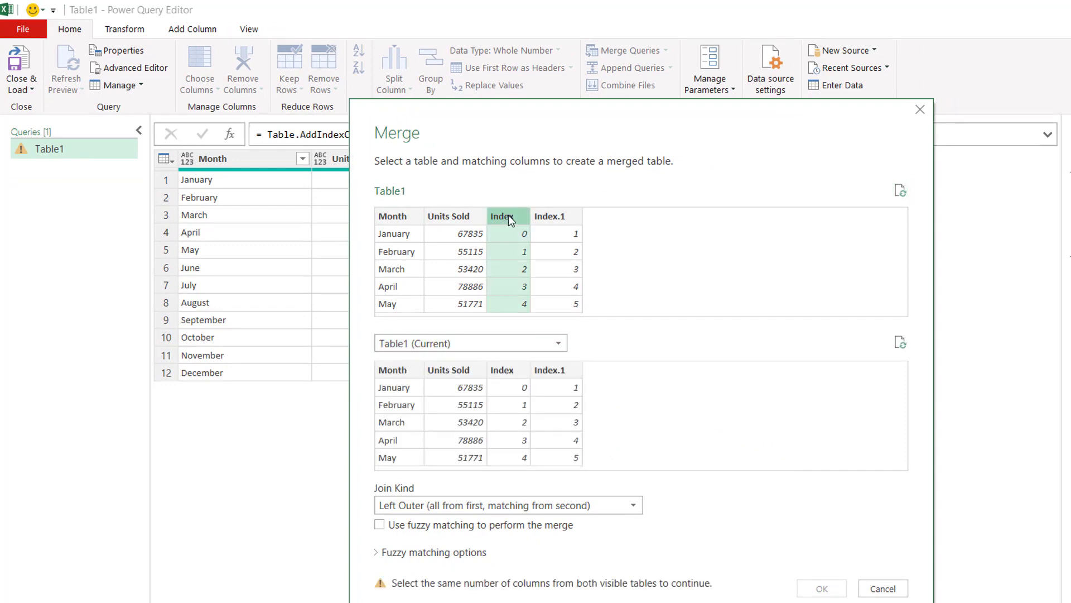
left_click(558, 371)
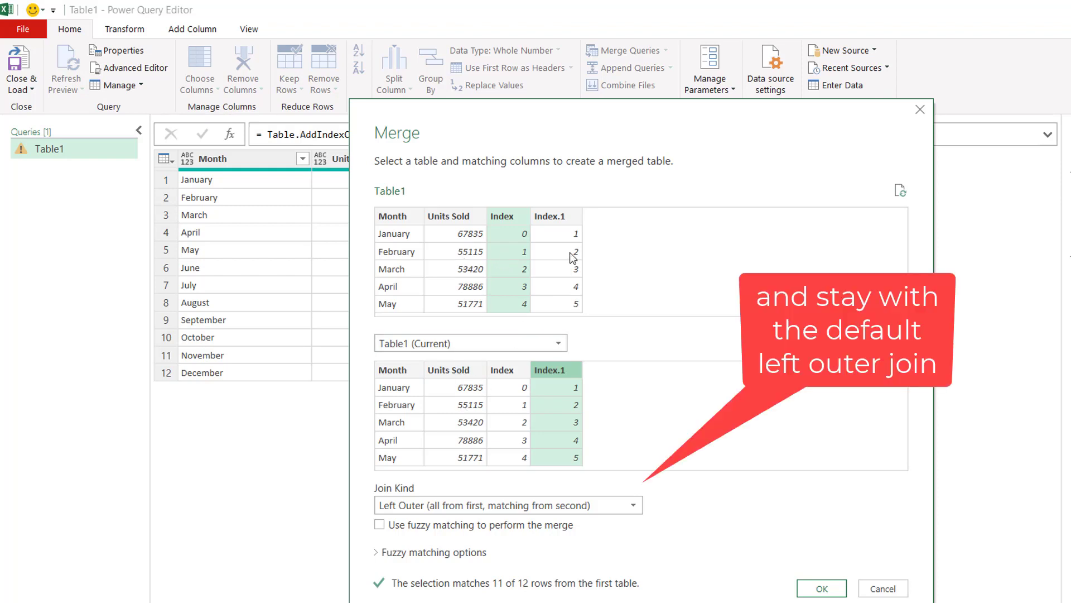
left_click(830, 589)
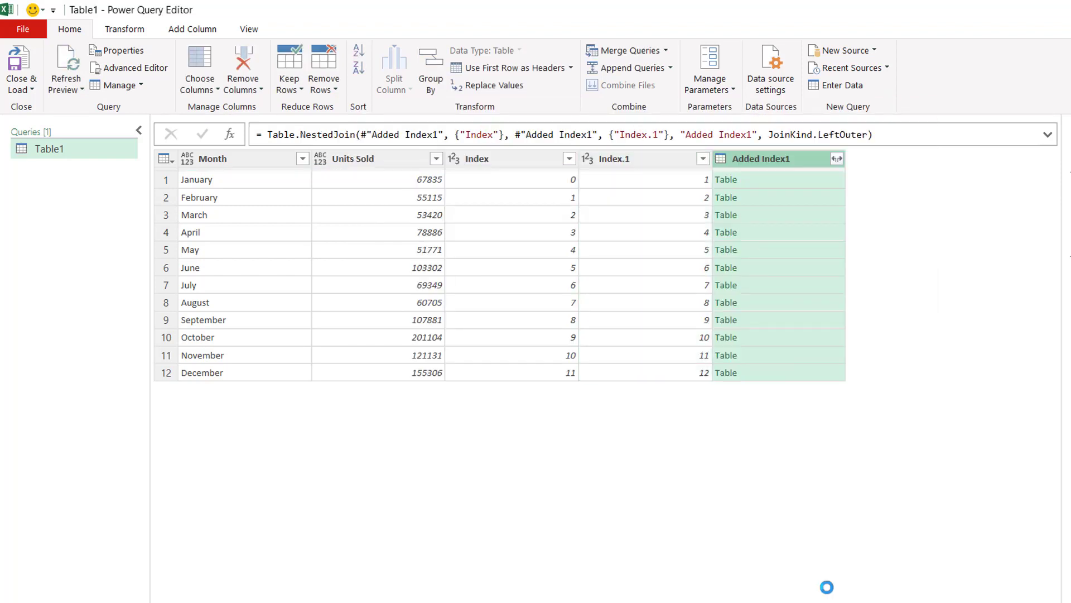
Step: Expand the merged column to only Units Sold without the column-name prefix, then sort the rows by Index ascending
left_click(837, 160)
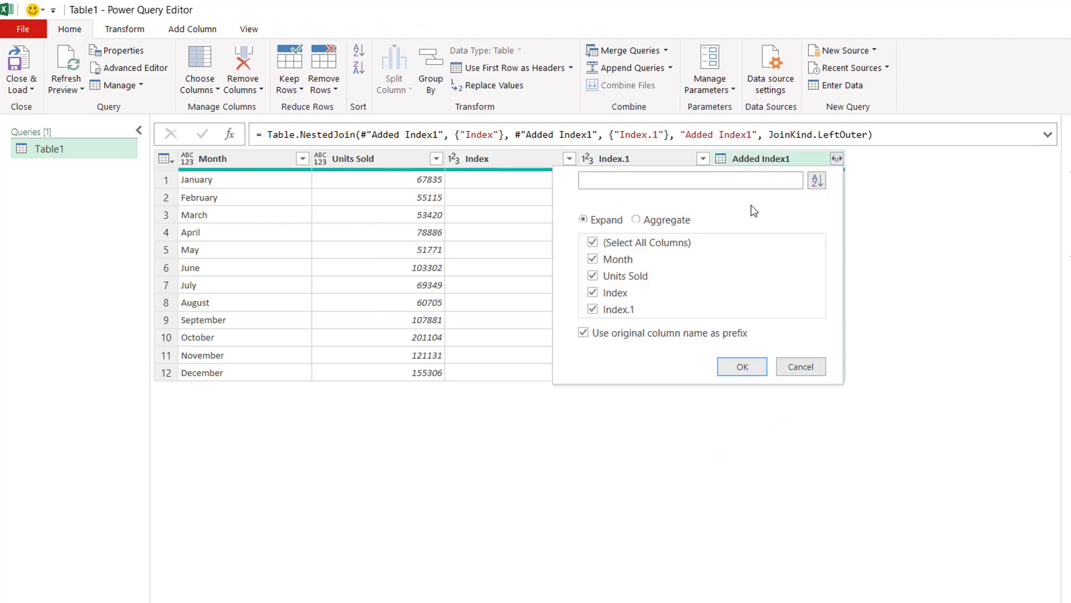
left_click(583, 334)
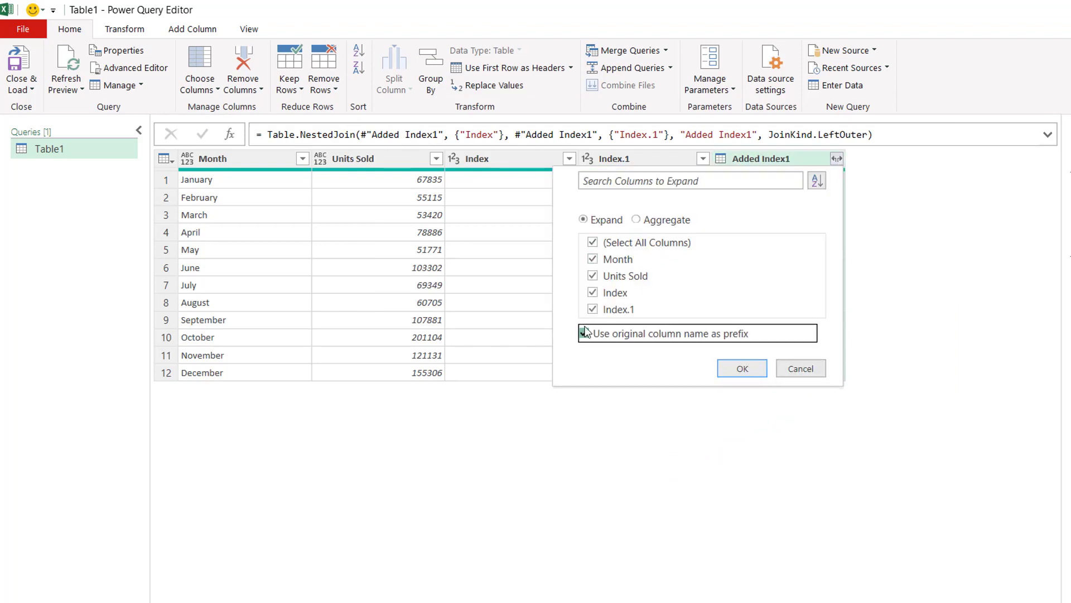
left_click(593, 243)
left_click(593, 276)
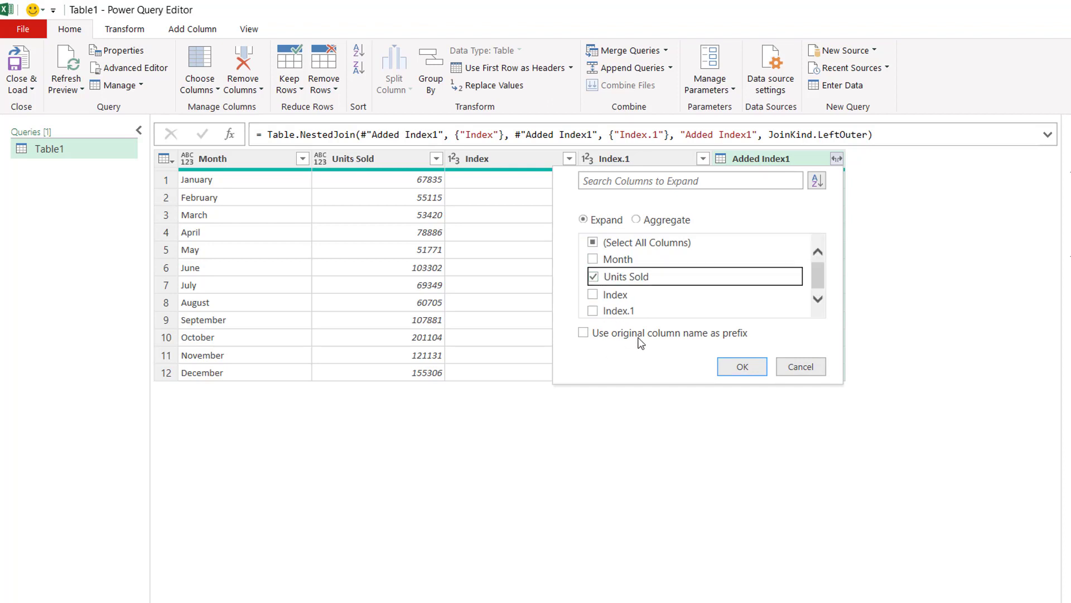
left_click(742, 366)
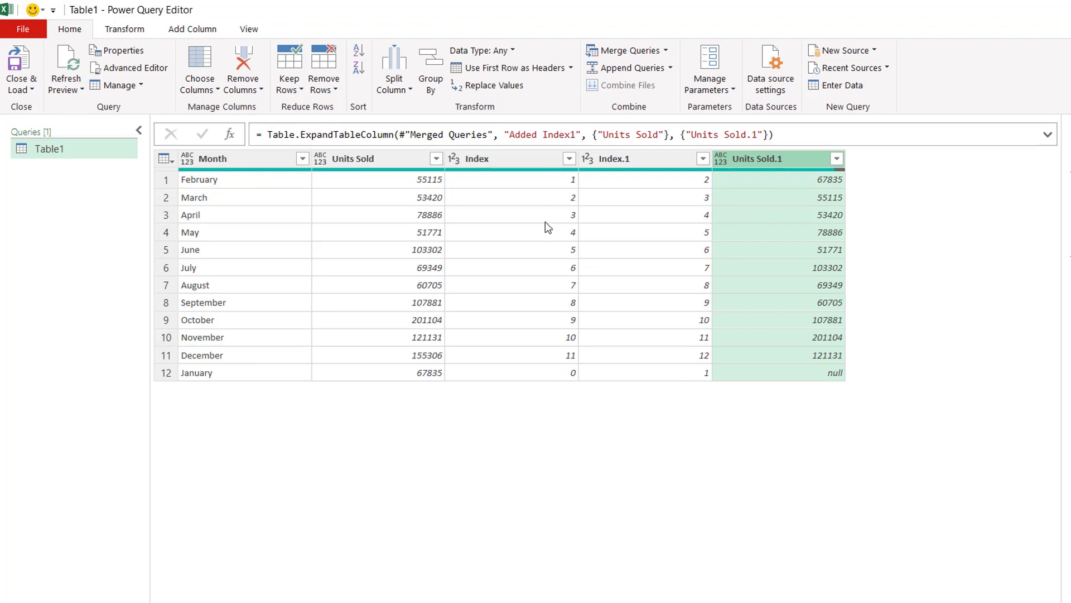
left_click(569, 158)
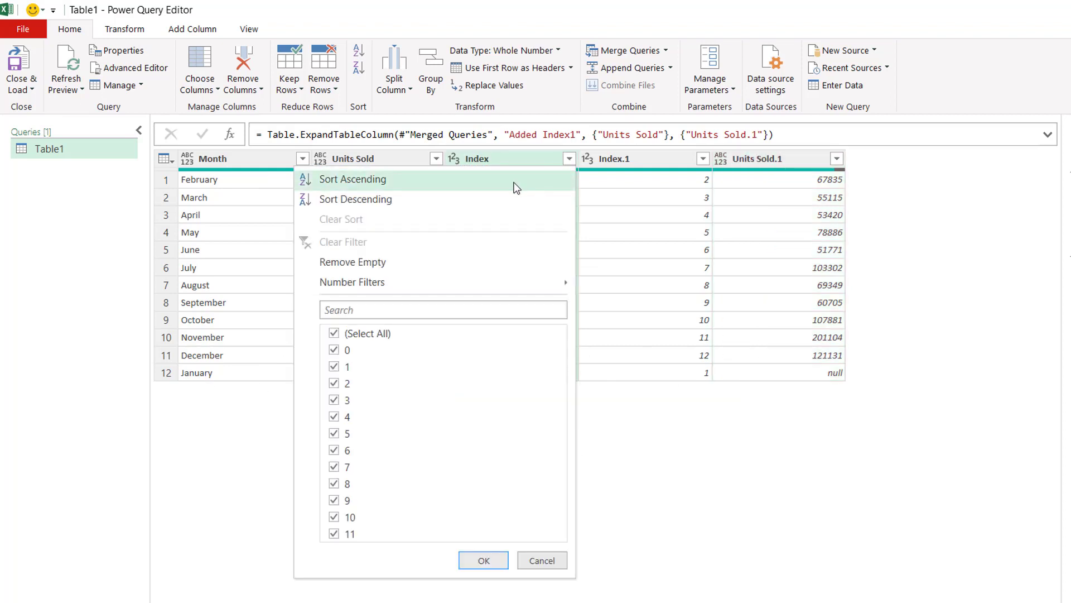
left_click(517, 180)
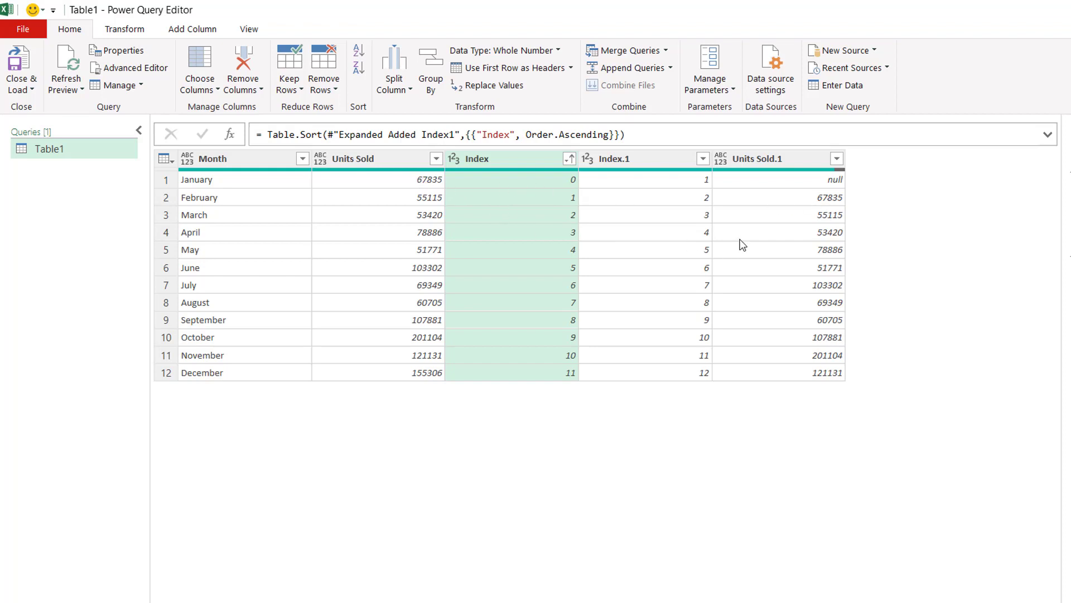
Step: Add a column subtracting Units Sold.1 from Units Sold
left_click(380, 158)
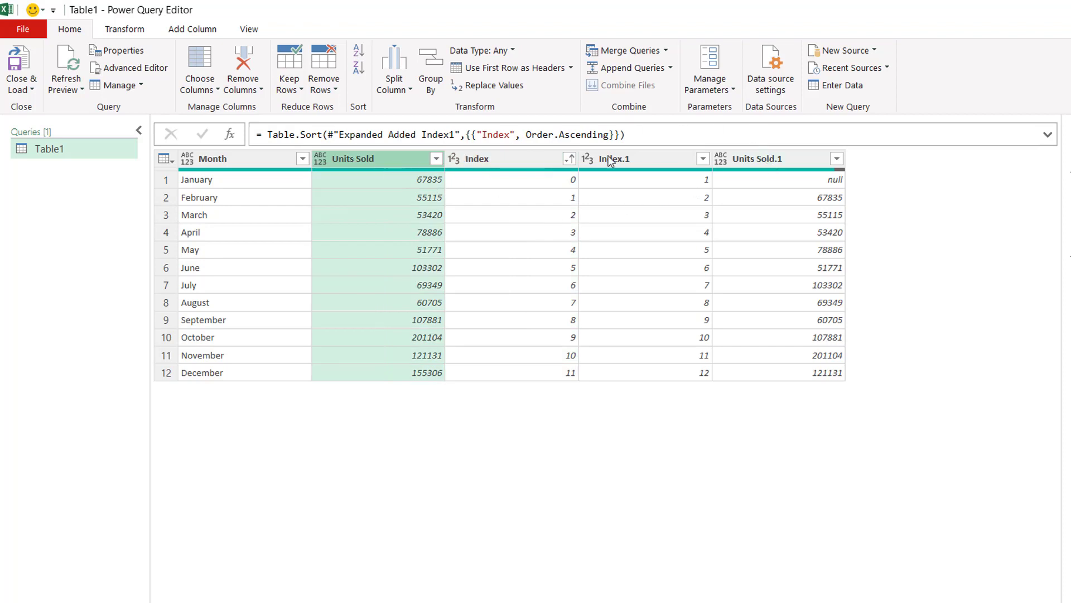
left_click(786, 158, "ctrl")
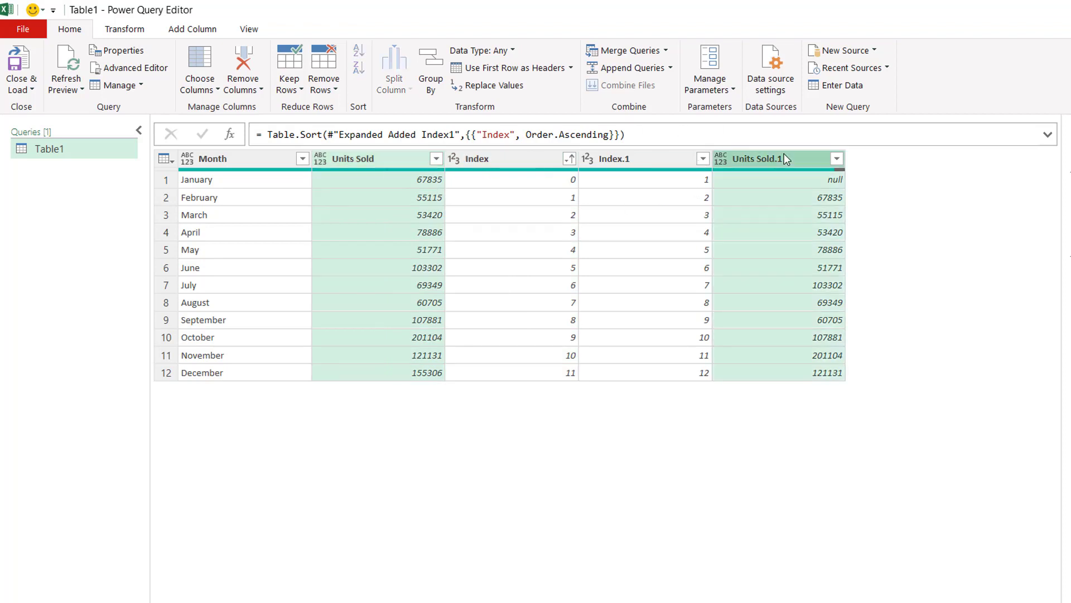
left_click(186, 30)
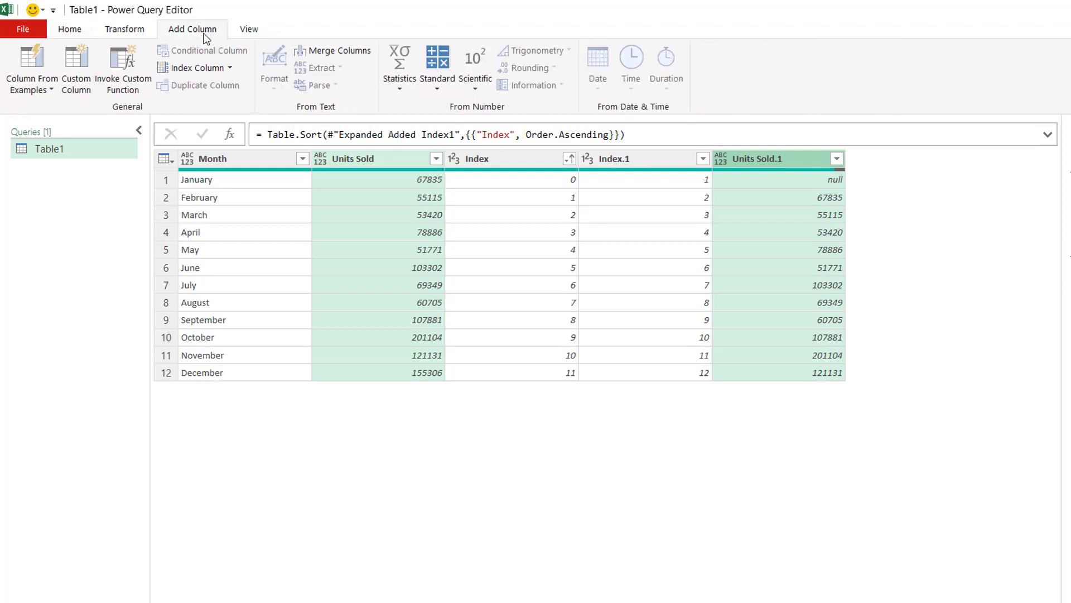
left_click(432, 91)
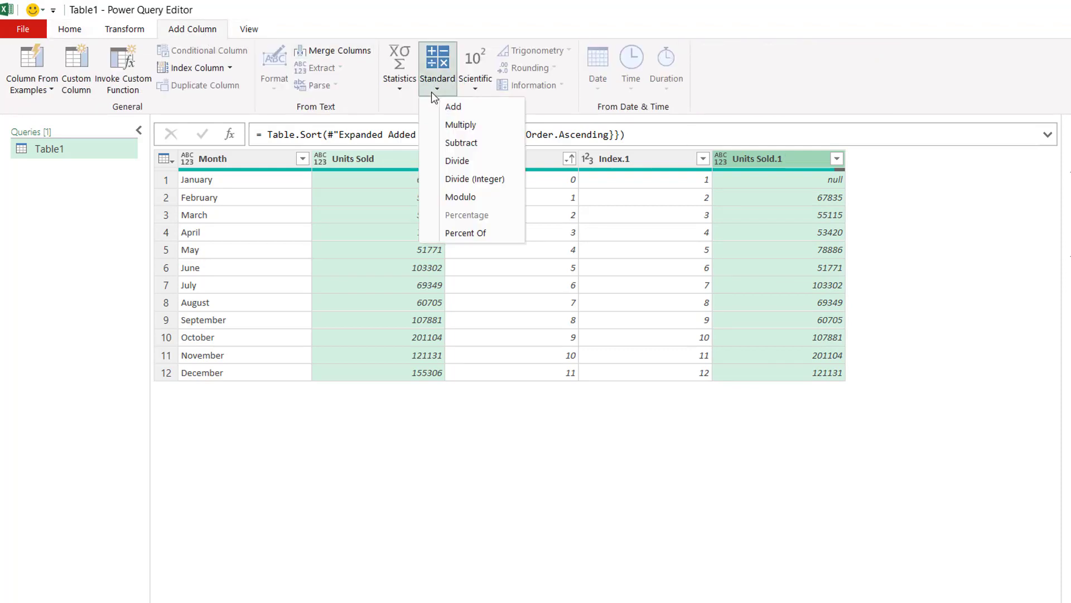
left_click(489, 142)
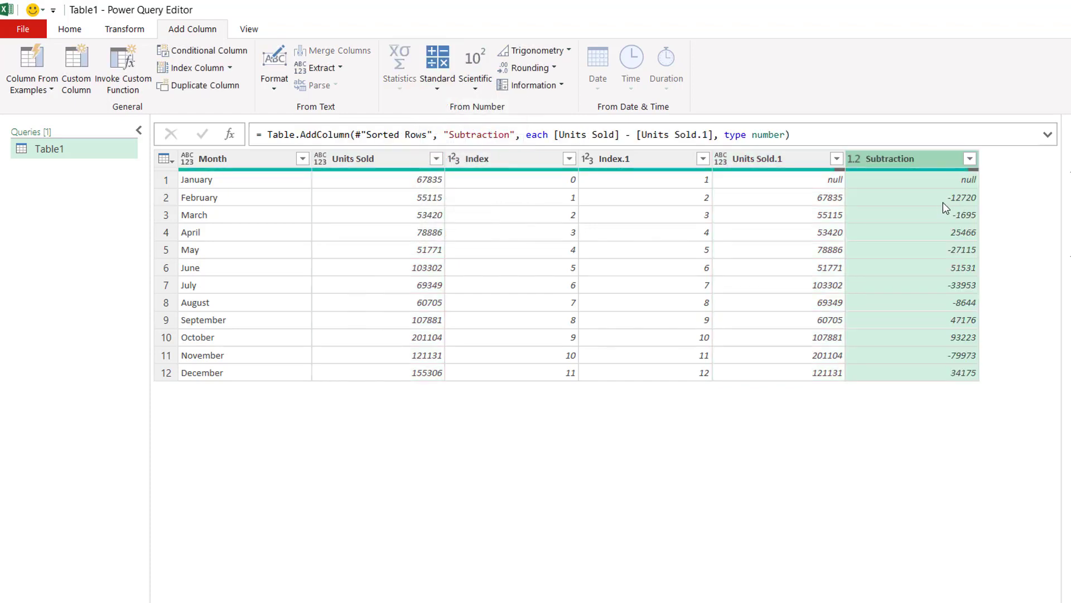
Step: Keep only the Month, Units Sold and Subtraction columns, removing all others
left_click(245, 159)
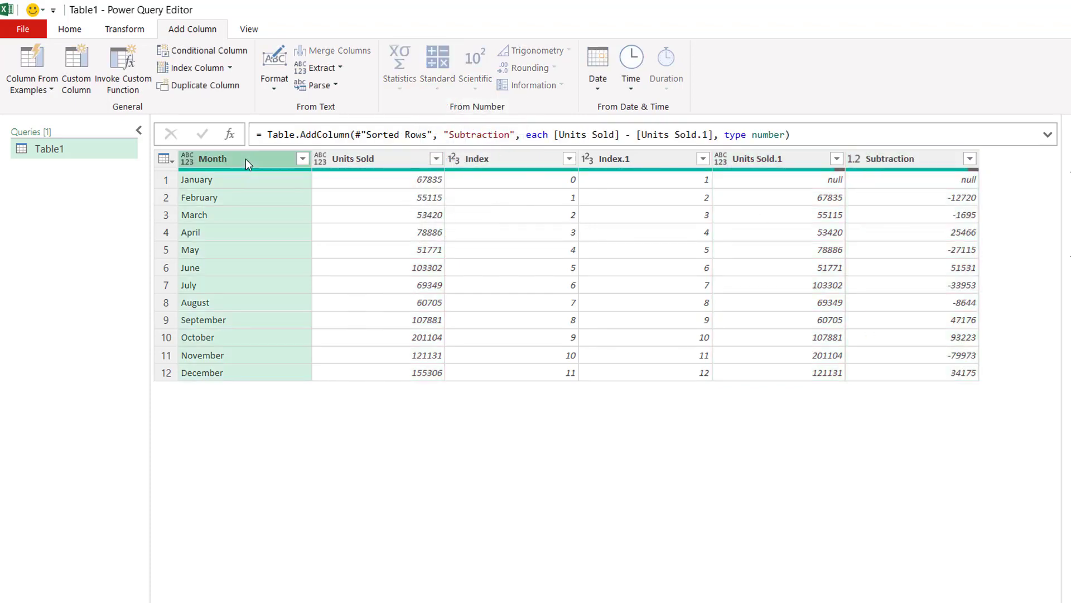
left_click(387, 158, "ctrl")
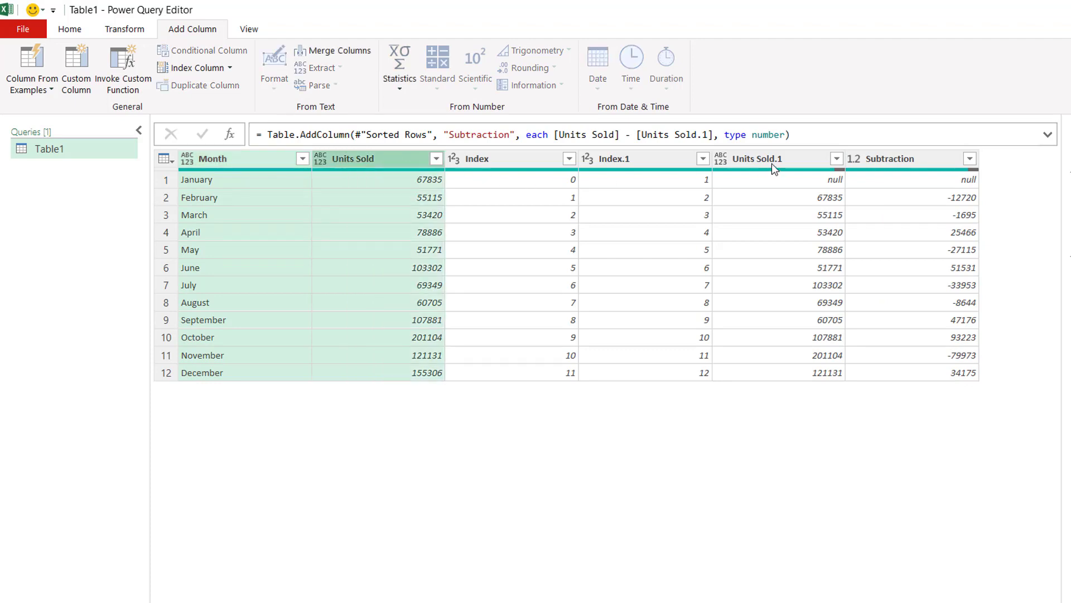
left_click(906, 162)
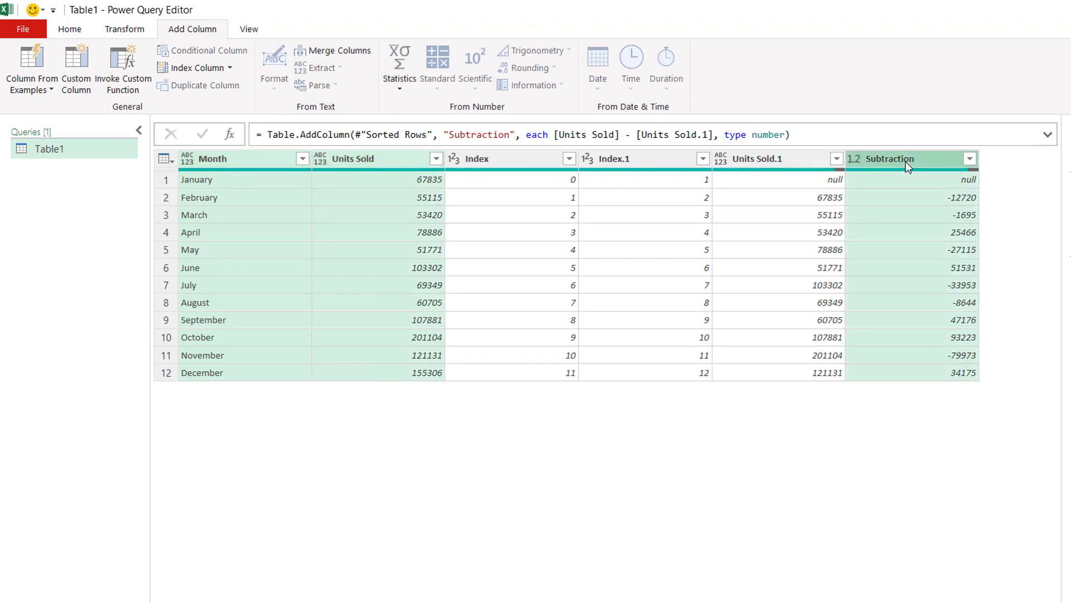
right_click(905, 162)
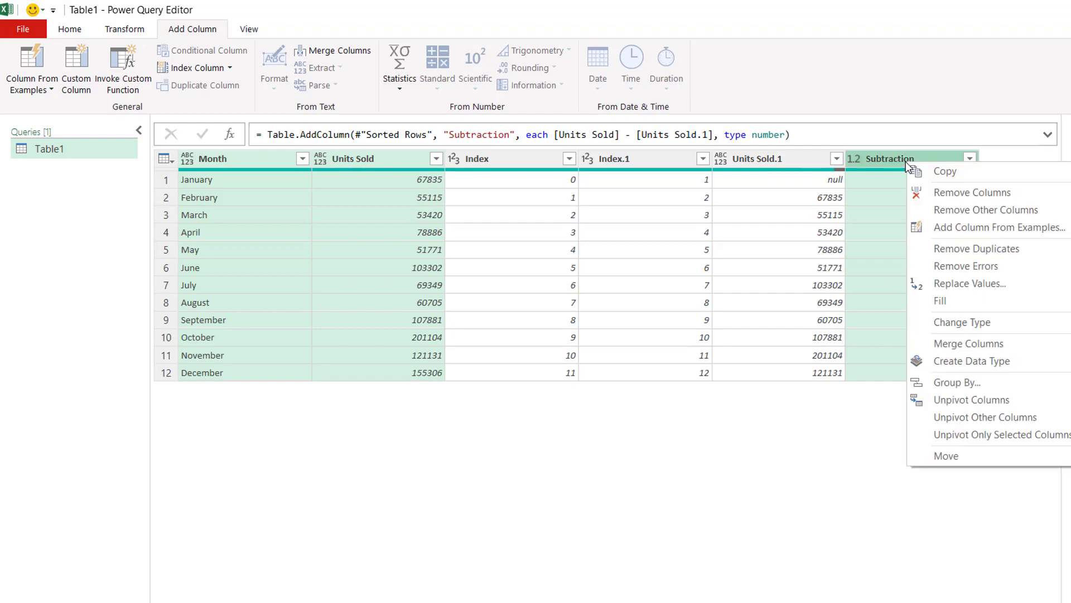
left_click(947, 210)
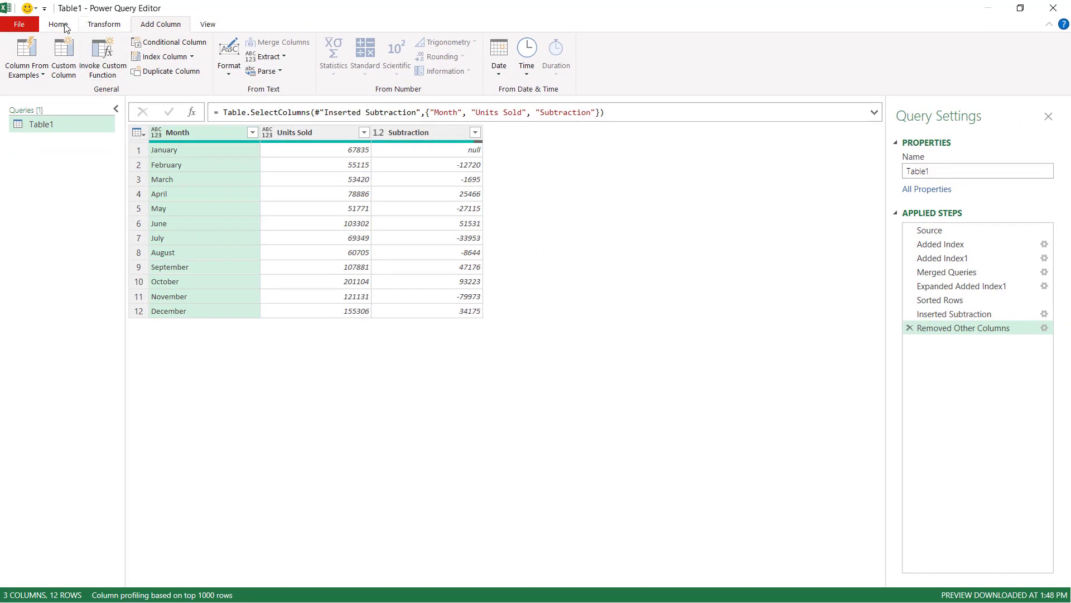
Step: Close the Power Query Editor and load the query into the workbook
left_click(58, 24)
left_click(21, 73)
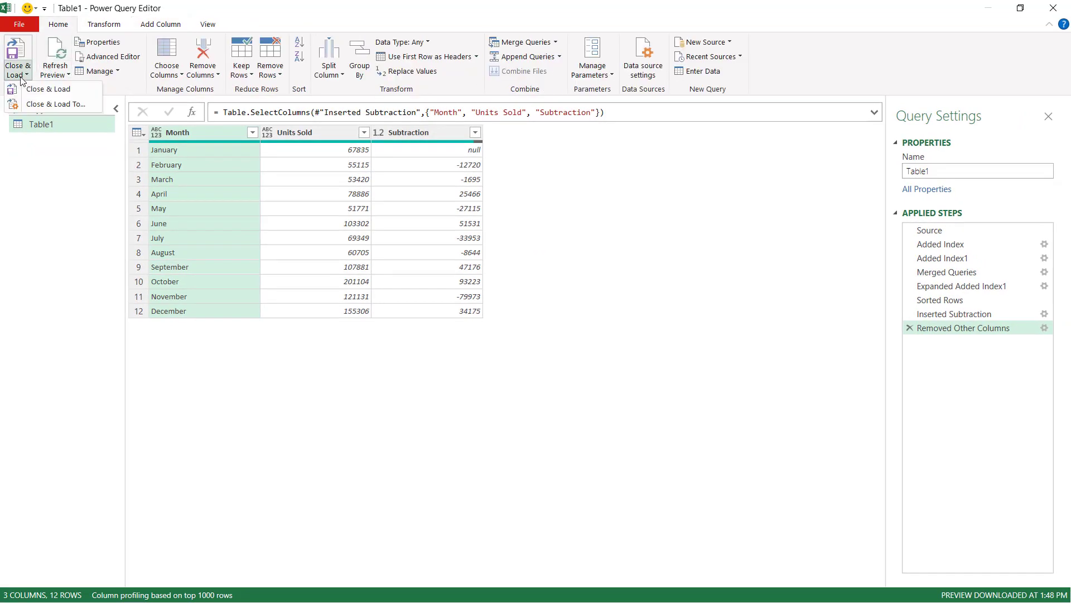
left_click(49, 89)
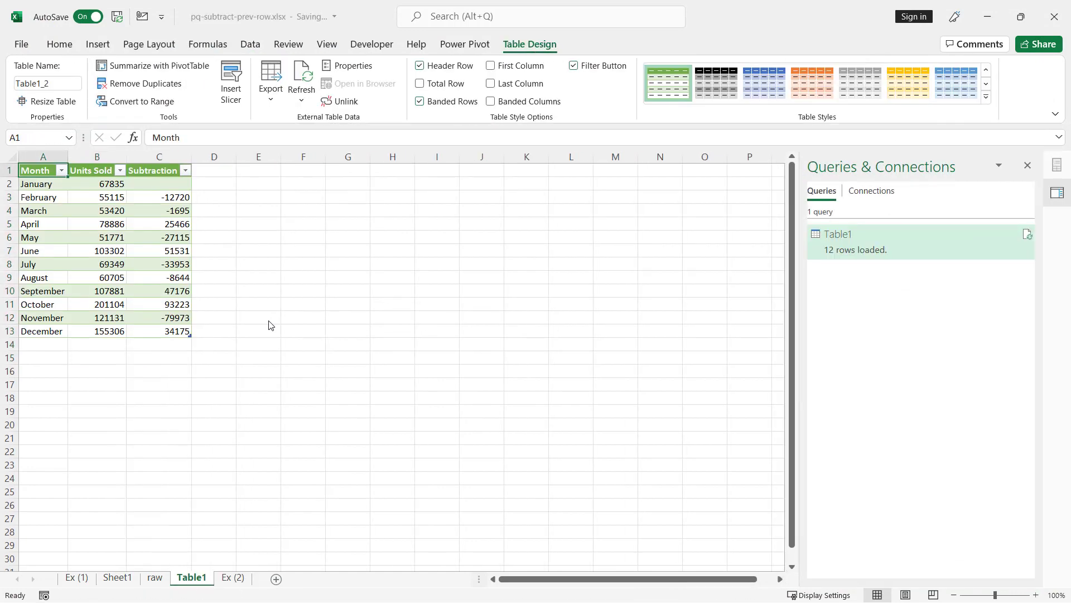
Step: Compare the loaded Subtraction values with the formula results on Ex (1) and the PivotTable on Sheet1
left_click(171, 197)
left_click(168, 222)
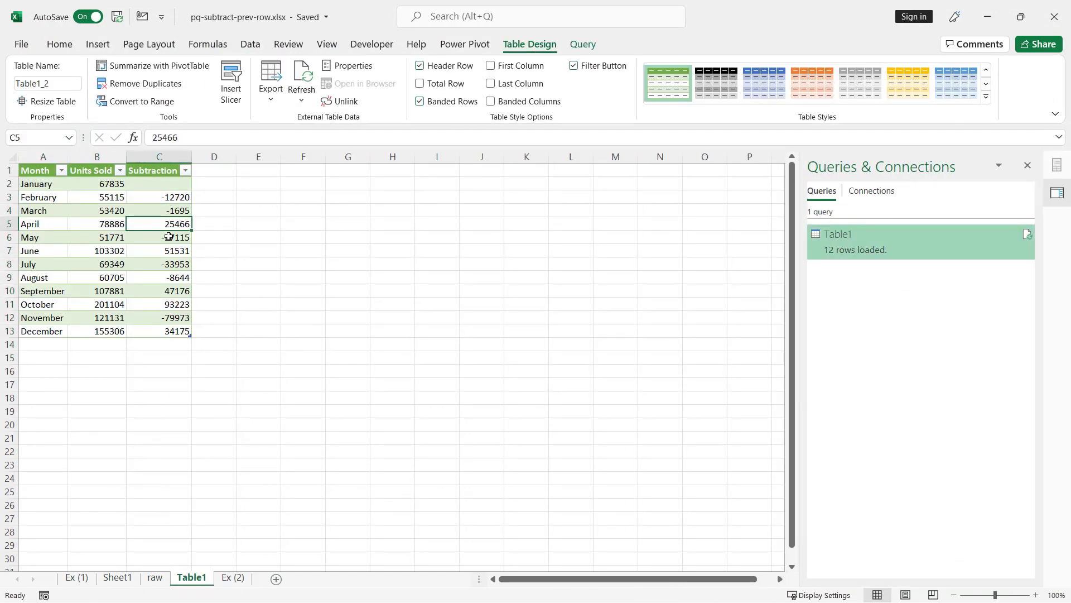
left_click(169, 236)
left_click(155, 197)
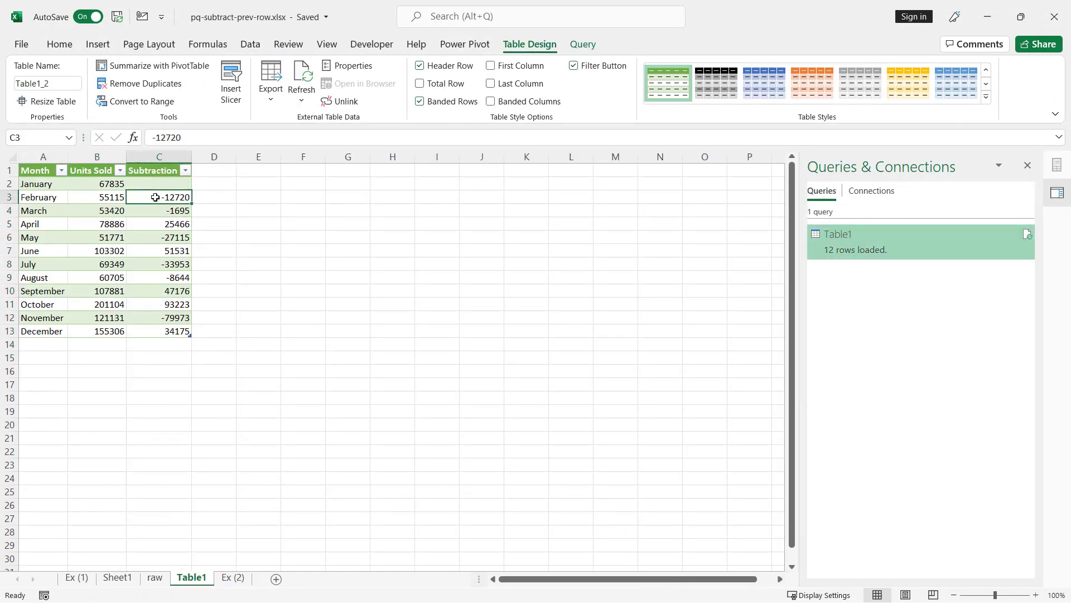
left_click(169, 331)
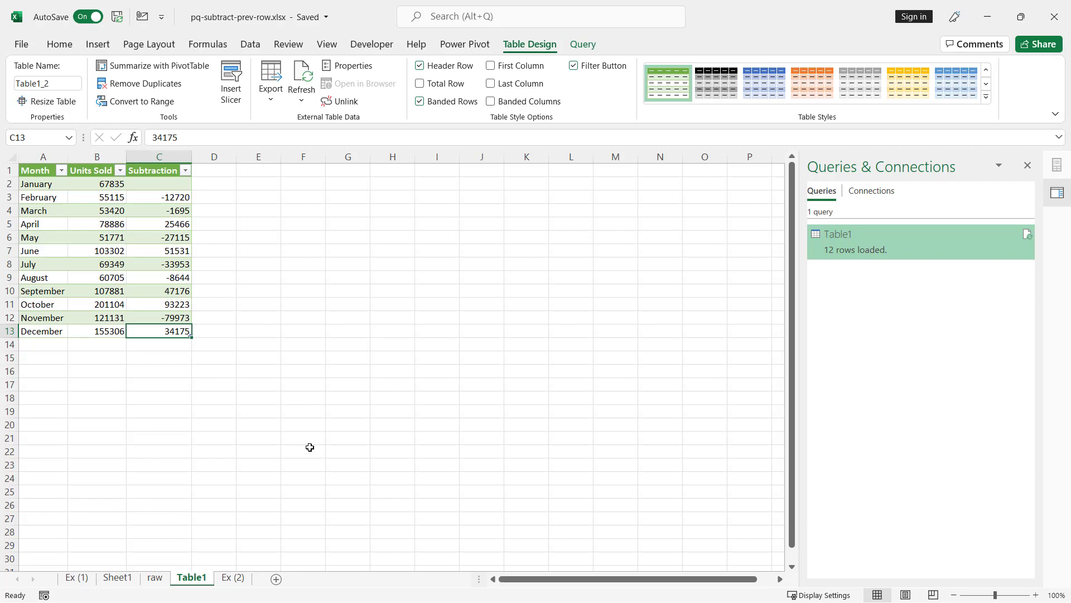
left_click(78, 577)
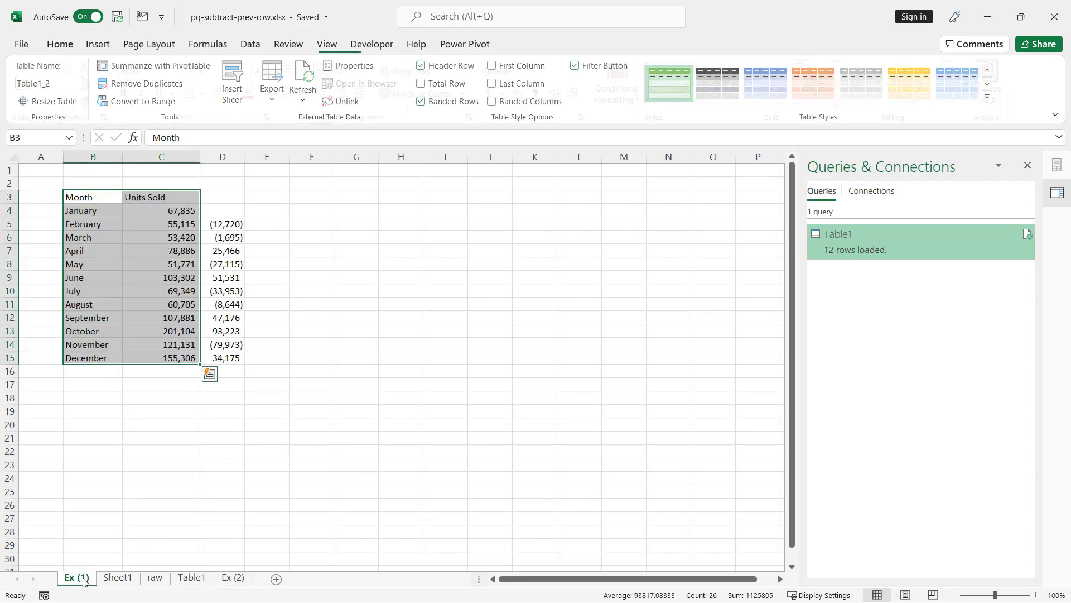
left_click(220, 251)
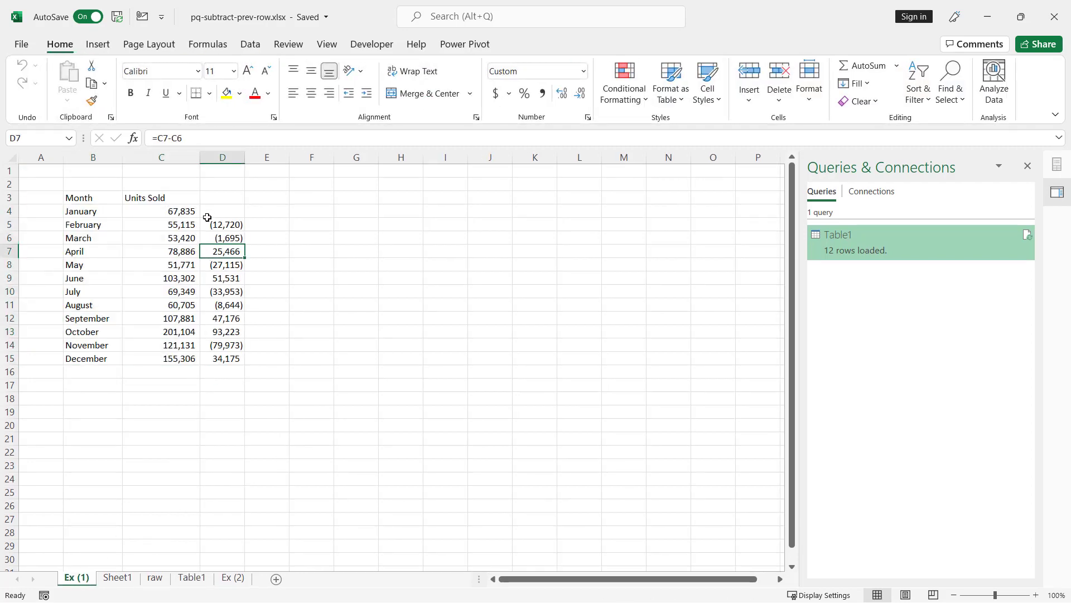
left_click(209, 225)
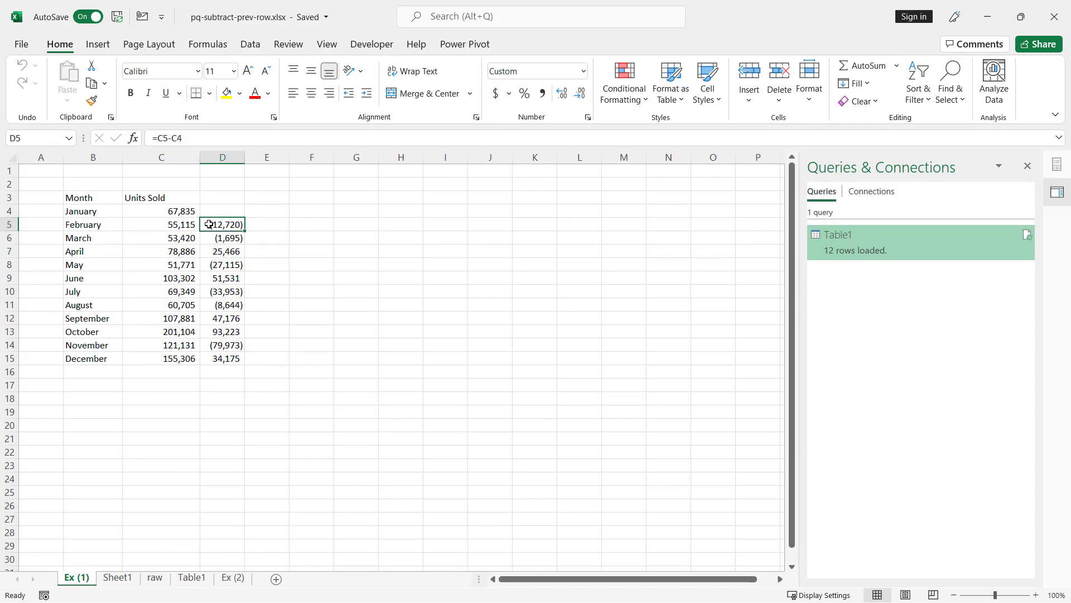
left_click(135, 582)
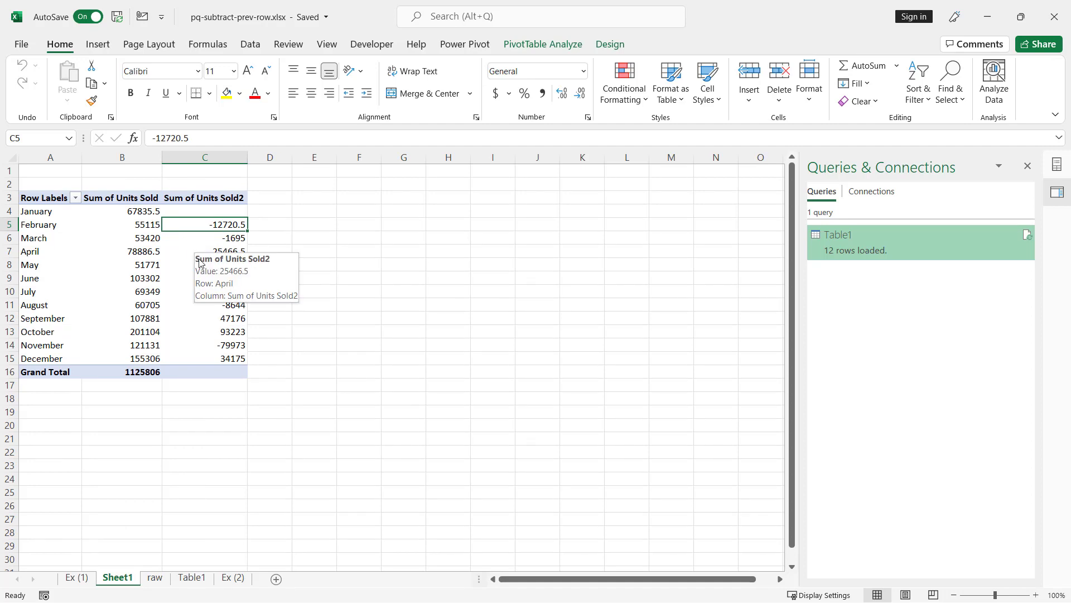
left_click(191, 578)
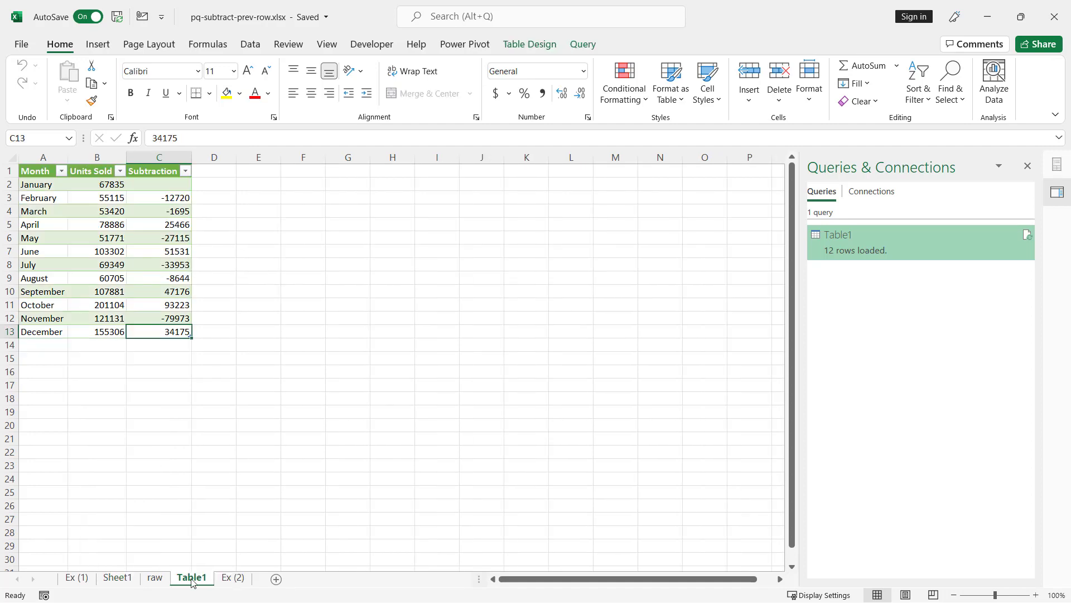